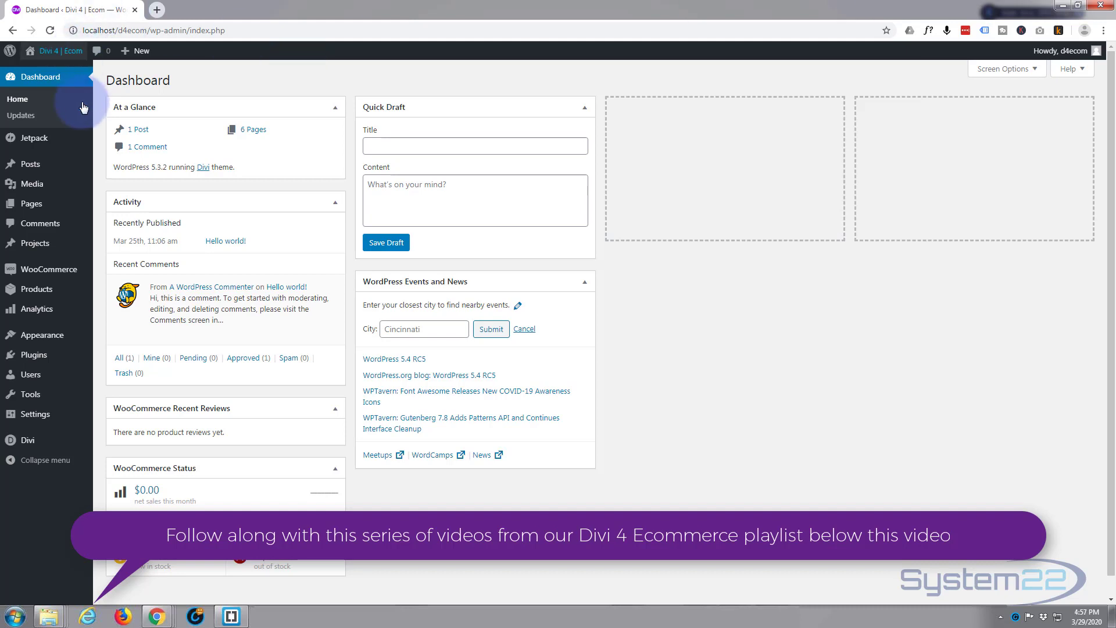
Step: Open a blank Add new product page from the admin bar's + New > Product menu
{"action": "mouse_move", "coordinate": [35, 296]}
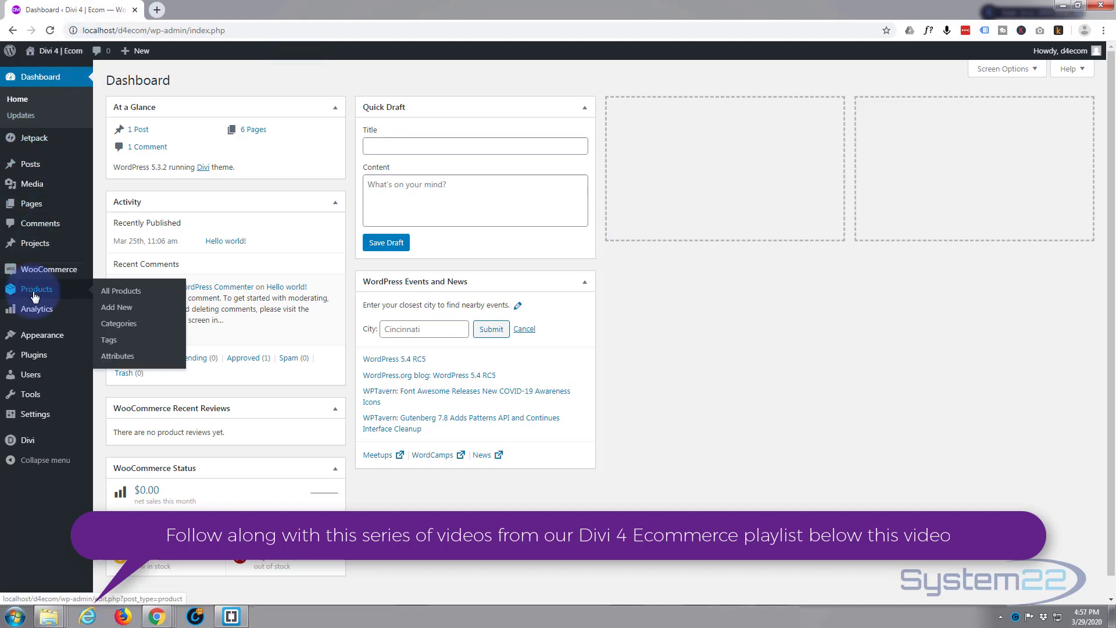
{"action": "left_click", "coordinate": [118, 307]}
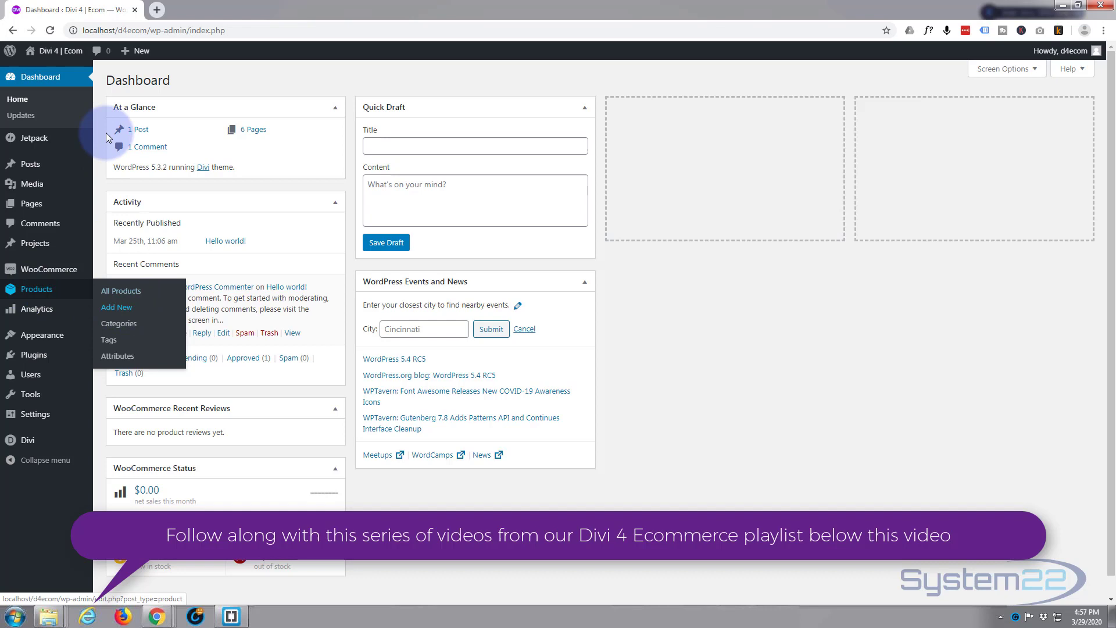
{"action": "mouse_move", "coordinate": [124, 53]}
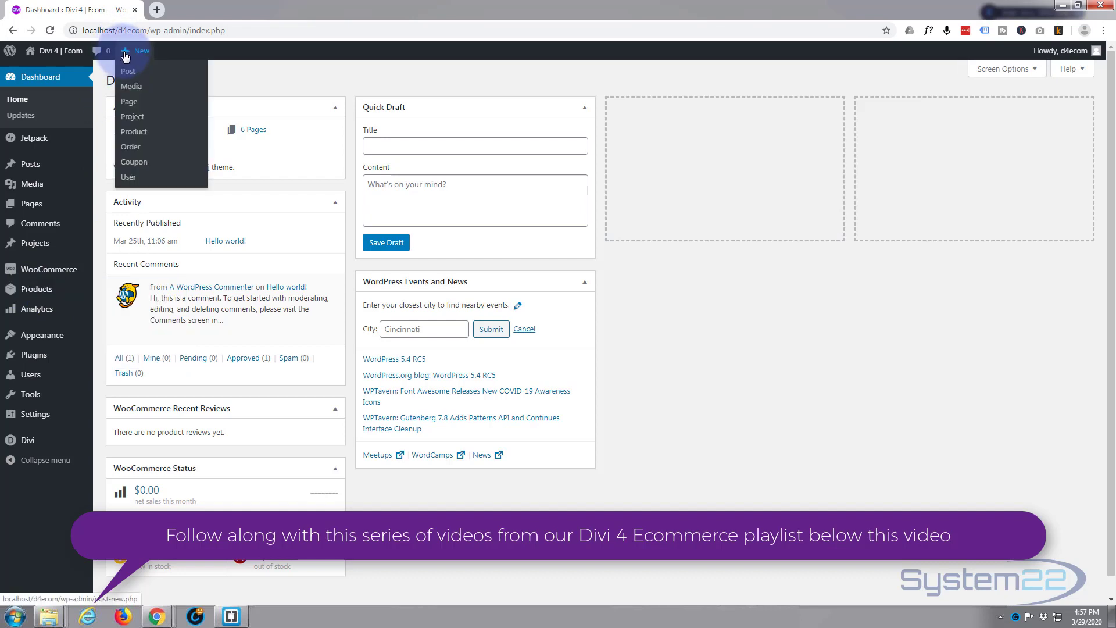
{"action": "left_click", "coordinate": [131, 138]}
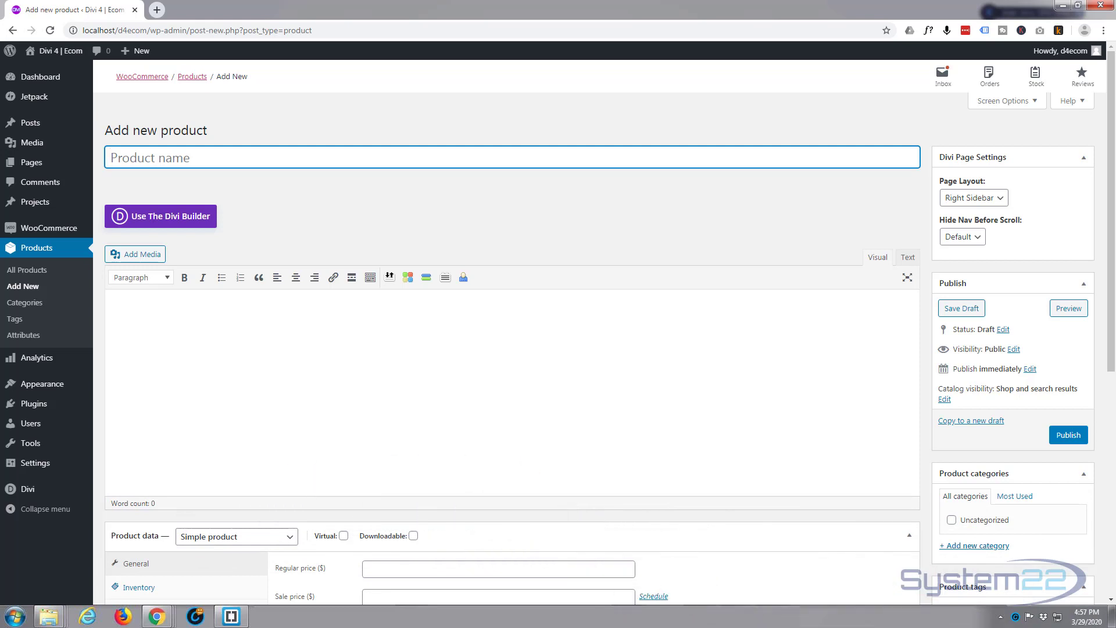
Step: Name the product 'HP Laptop' and paste in the 202-word laptop feature description
{"action": "left_click", "coordinate": [125, 156]}
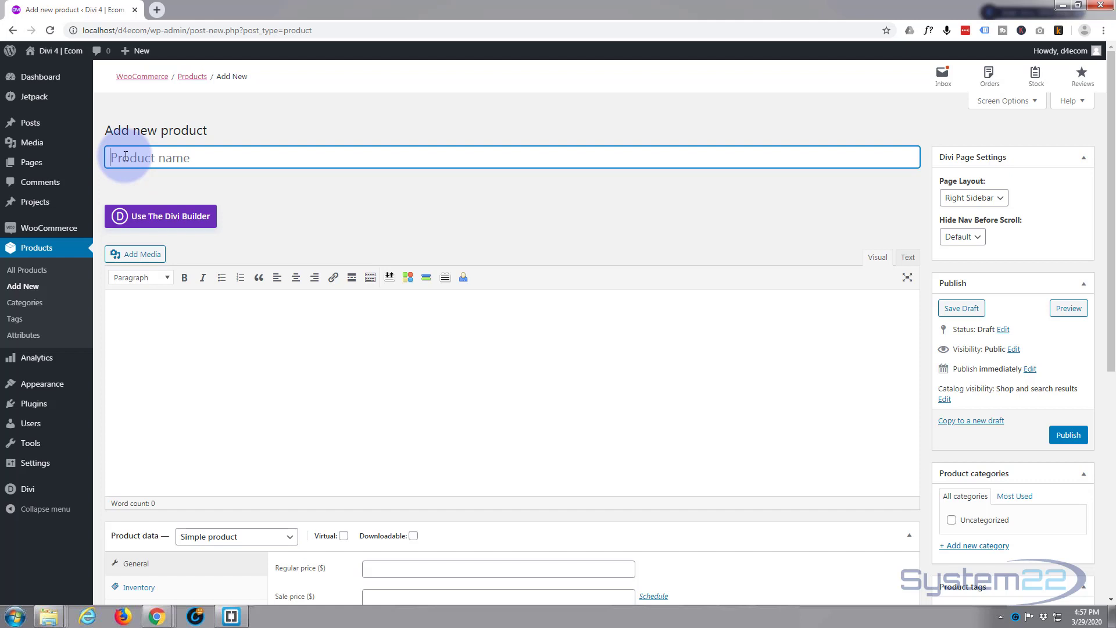
{"action": "type", "text": "HP Laptop"}
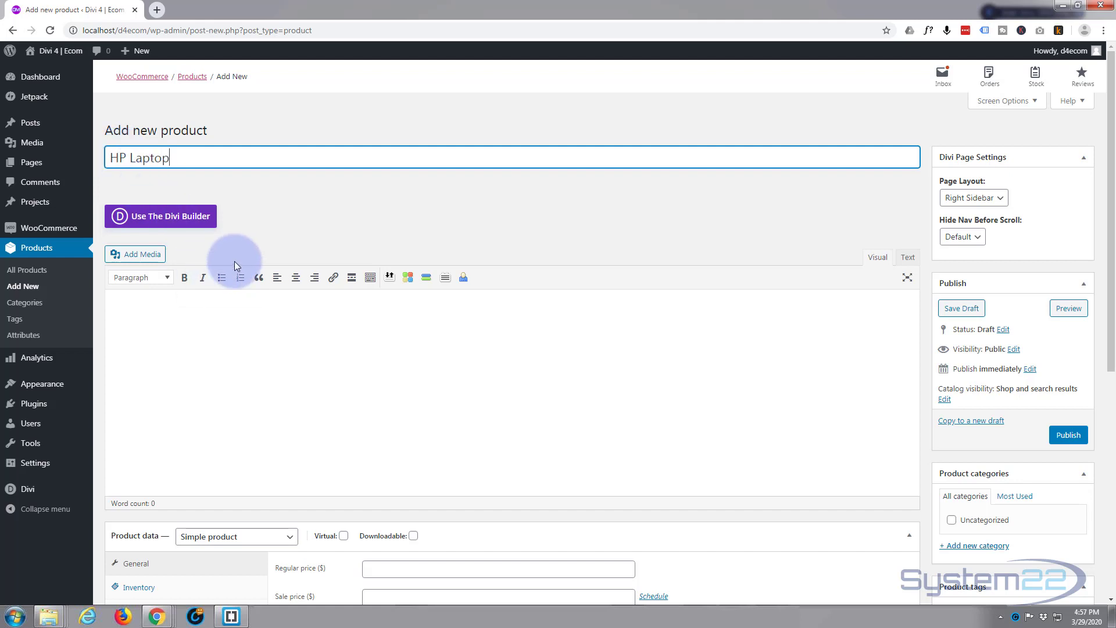
{"action": "scroll", "coordinate": [235, 260], "scroll_direction": "down", "scroll_amount": 2}
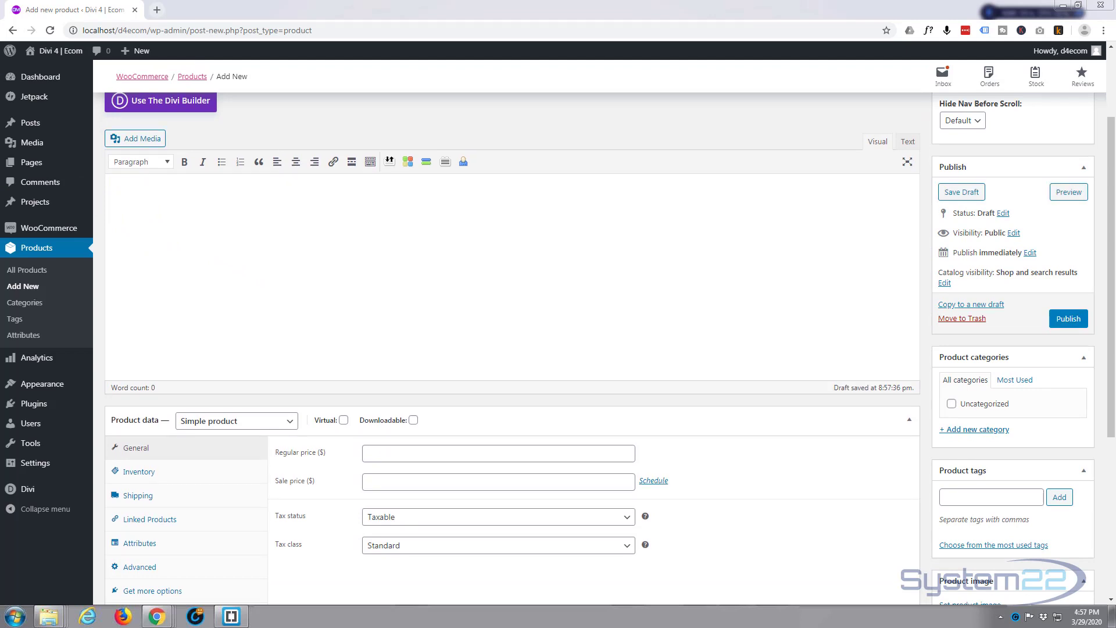
{"action": "type", "text": "Dependable power.Designed to go. This slim, ultra-portable laptop delivers reliable performance, and makes it easy to stay social, productive. The micro-edgedisplay gives you lots to look at with more screen in a smallerframe. Sleek. Slim. Stylish design. Designed for portability and features a micro-edge HD display with an ultra-narrow bezel for a smaller frame. Responsive and reliable performance: With the latest Intel Core processor and a super responsive precision touch pad - you've got the power to surf, stream, and do more like never before. Intel, the Intel Logo, Intel Inside, the Intel Inside logo, Intel Core, Intel Atom, Celeron, Pentium and Pentium Inside are trademarks of Intel Corporation in the U.S. and/or other countries.  Product features  Sleek, slim and stylish design Easily portable and features a micro-edge display with an ultra-narrow bezel for more screen in a smaller frame. Responsive and reliable performance You've got the power to do more with a powerful processor and a precision touch pad. Stay connected and entertained Work and play all day with long-lasting battery life. Includes a USB-C port for future connectivity.  Details  Product Type Notebook Operating System Windows 10 Home 64-bit Edition - English CPU Intel Core i5 (8th Gen) 8265U / 1.6 GHz Max Turbo Speed 3.9 GHz"}
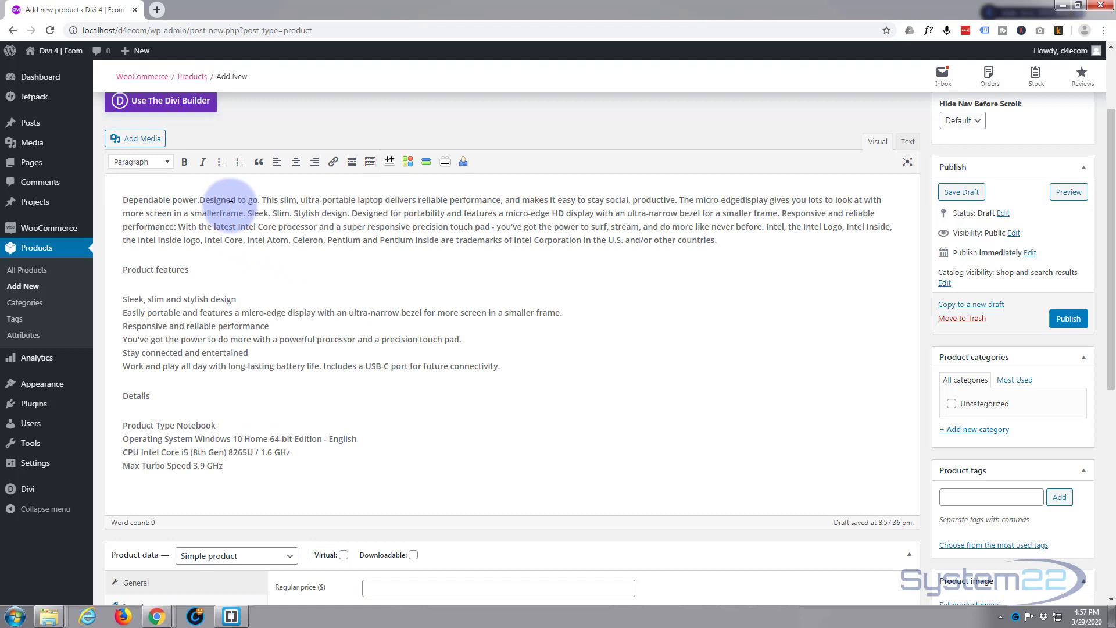
{"action": "scroll", "coordinate": [305, 268], "scroll_direction": "down", "scroll_amount": 5}
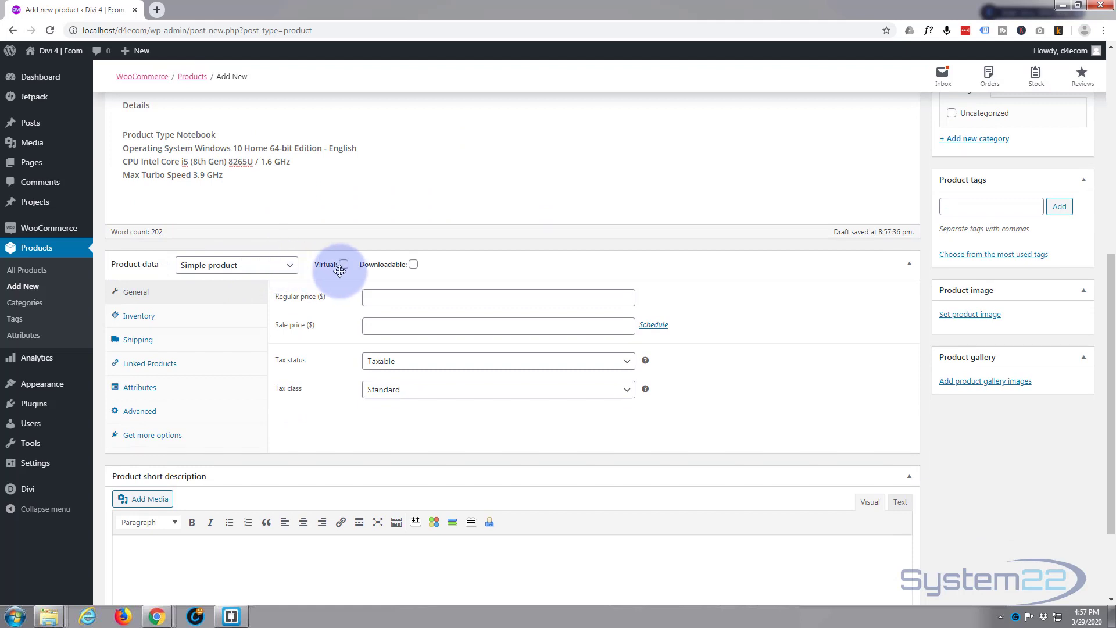
Step: Set regular price 499.99 and sale price 399.99, keeping the Standard tax class
{"action": "left_click", "coordinate": [387, 298]}
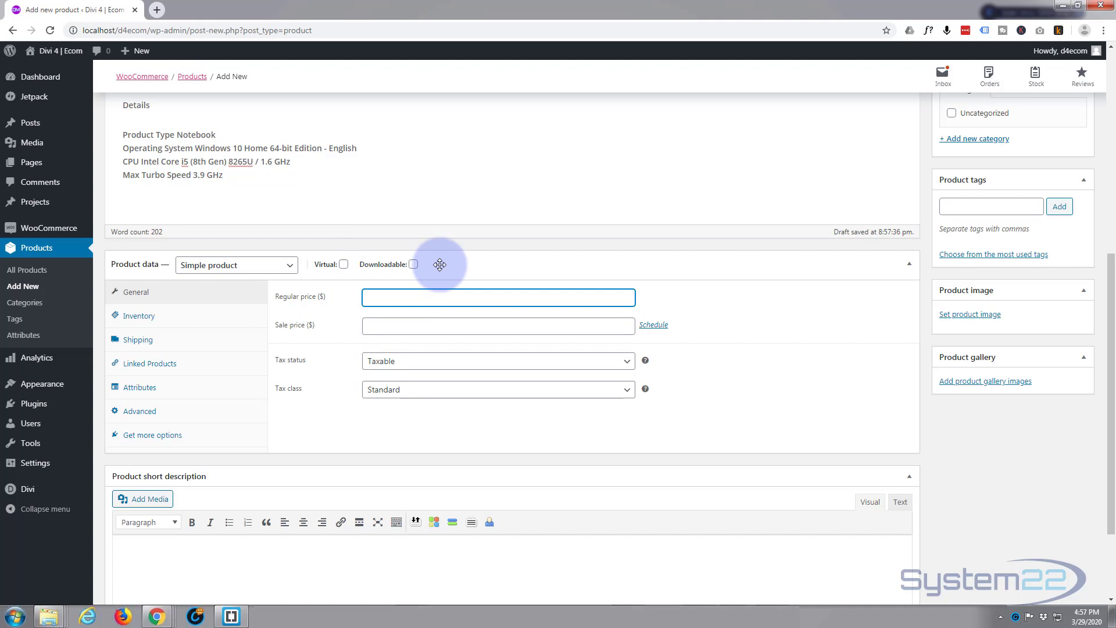
{"action": "type", "text": "499.99"}
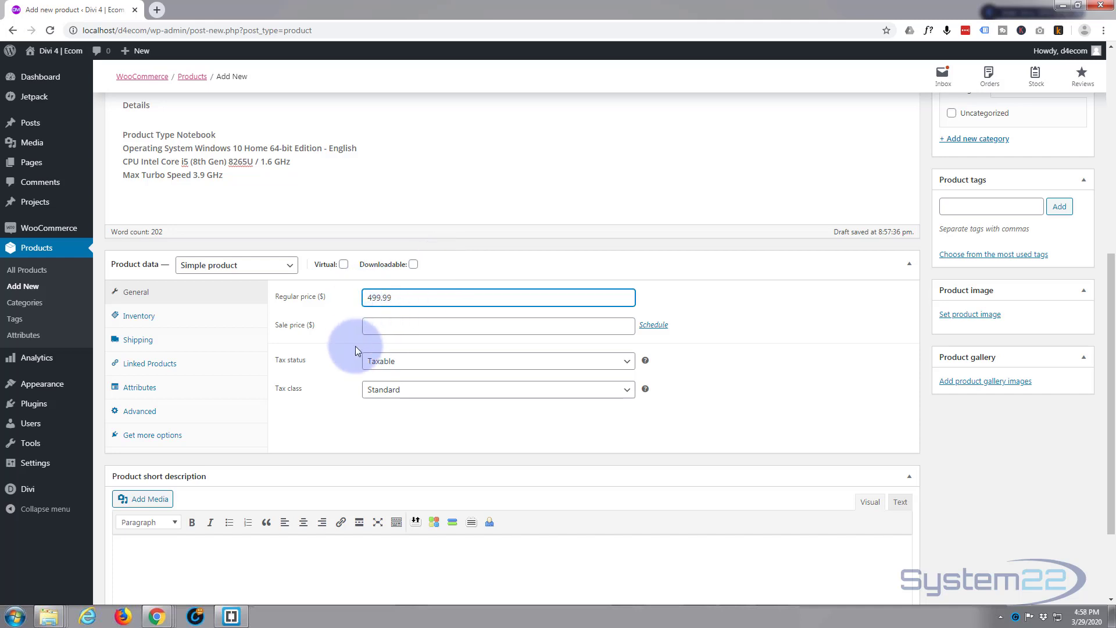
{"action": "left_click", "coordinate": [382, 327]}
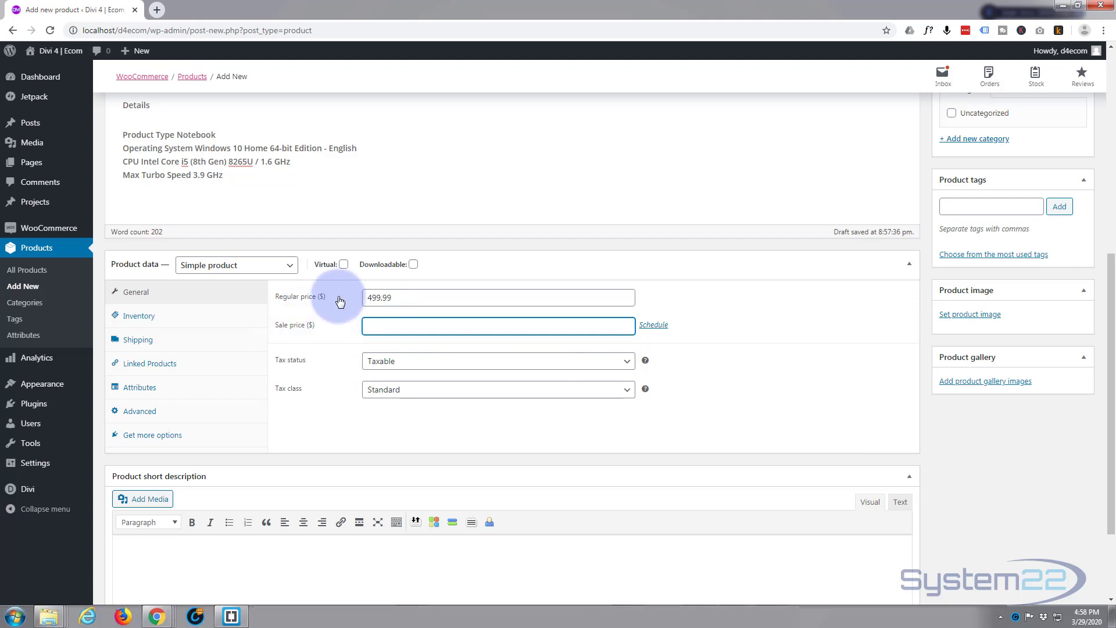
{"action": "type", "text": "399.99"}
{"action": "left_click", "coordinate": [350, 344]}
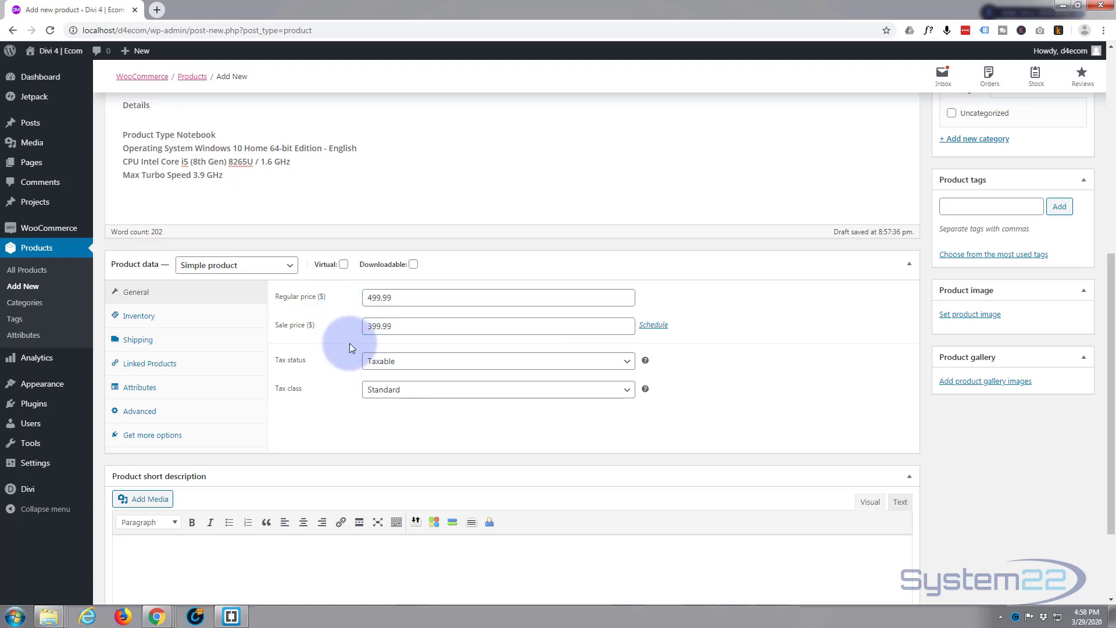
{"action": "left_click", "coordinate": [437, 391]}
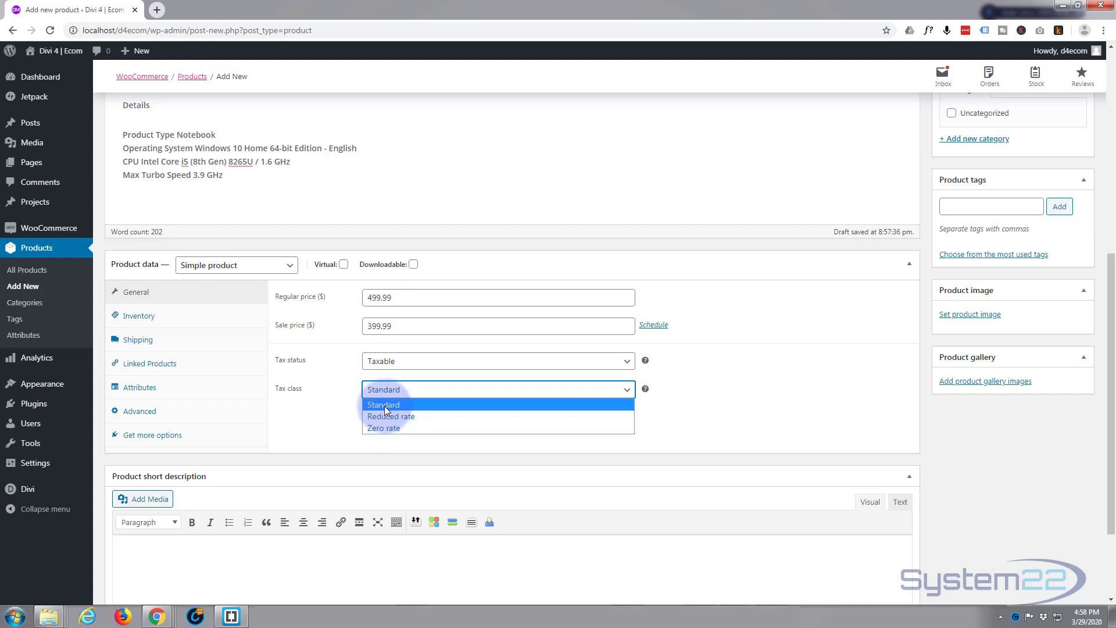
{"action": "left_click", "coordinate": [348, 385]}
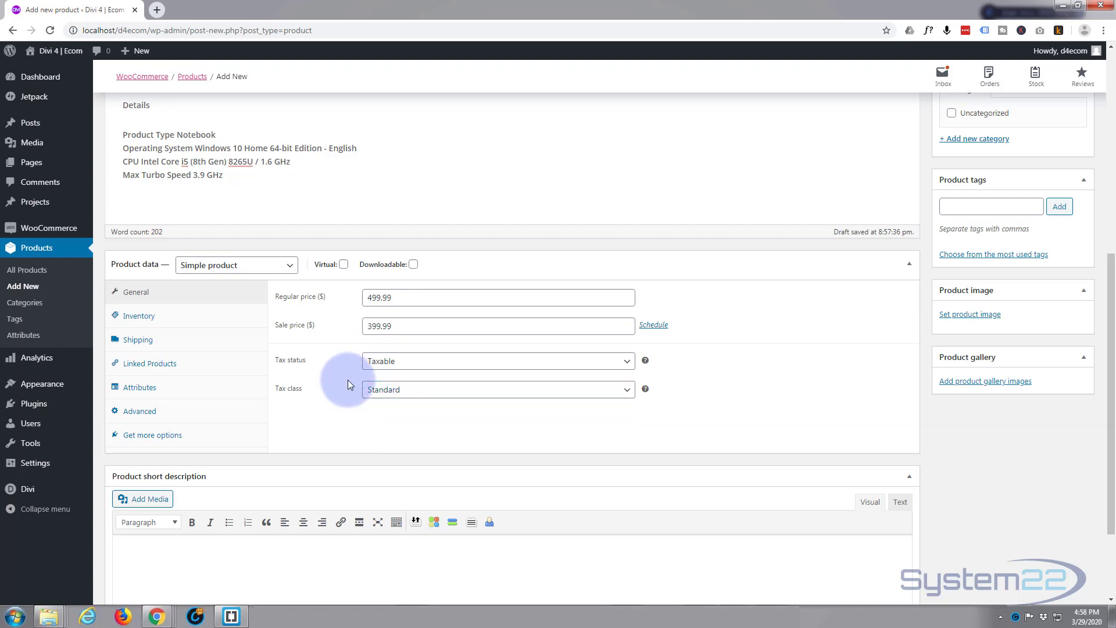
Step: Enable stock management with quantity 20 and backorders left at Do not allow
{"action": "left_click", "coordinate": [166, 319]}
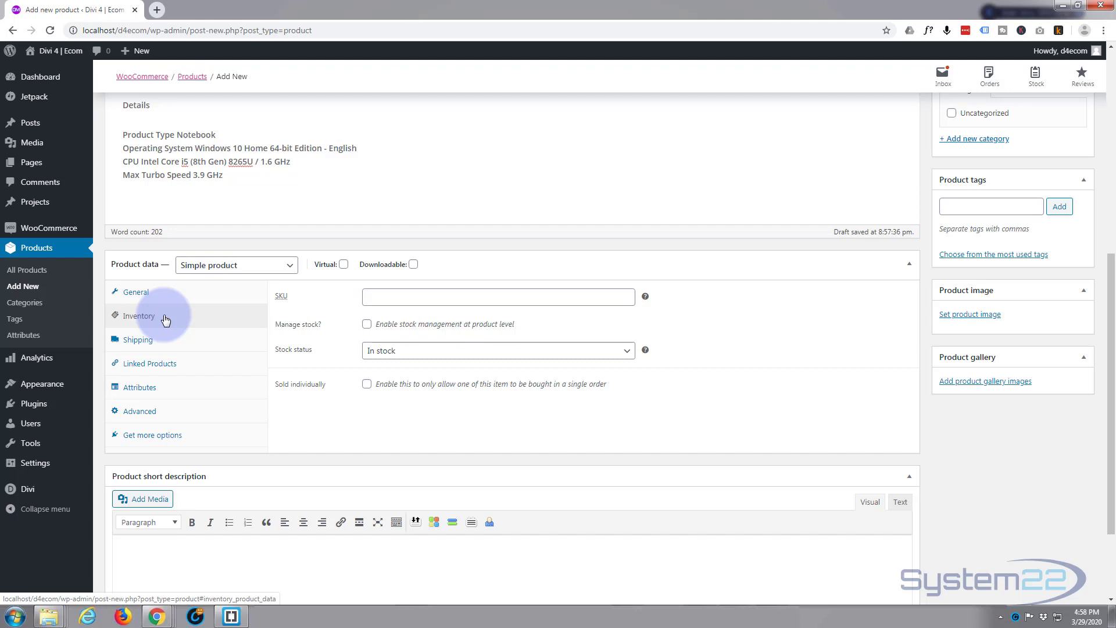
{"action": "left_click", "coordinate": [366, 325]}
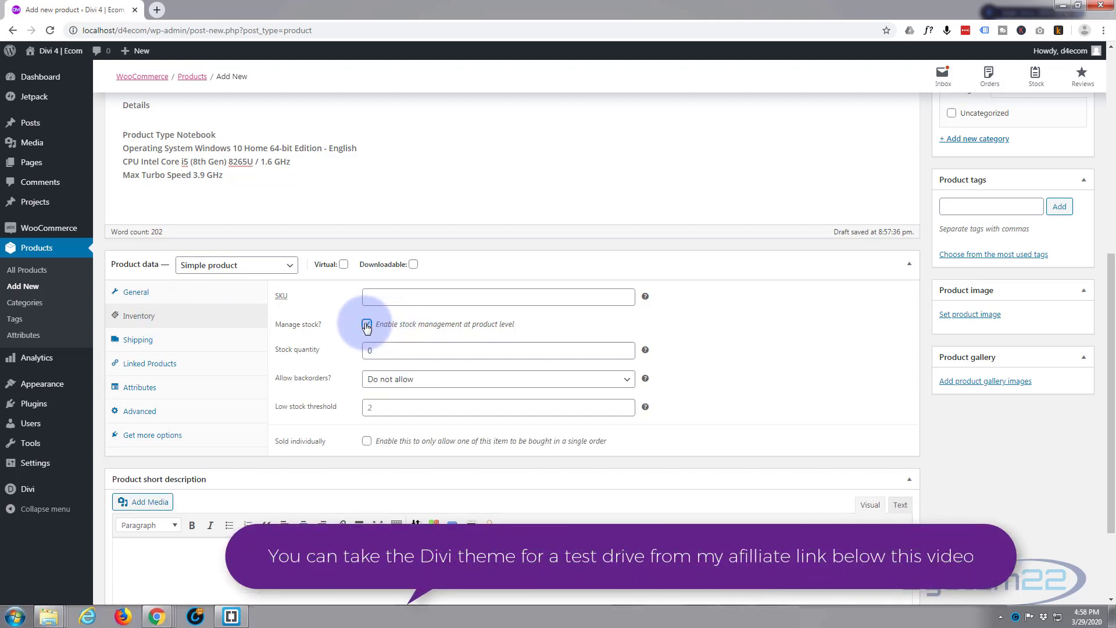
{"action": "left_click", "coordinate": [368, 351]}
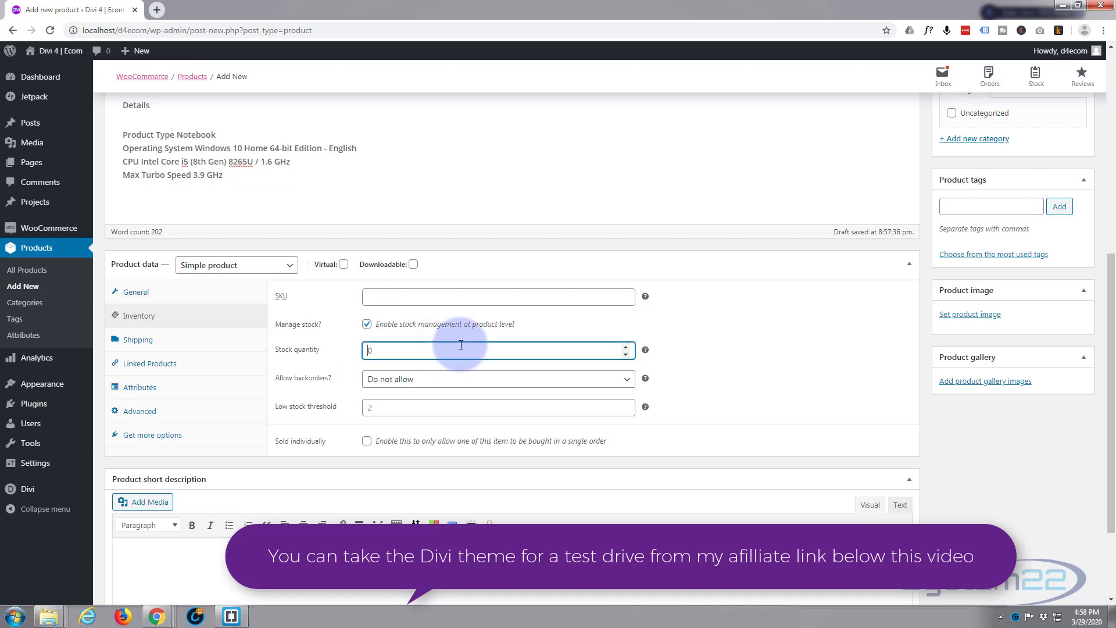
{"action": "type", "text": "2"}
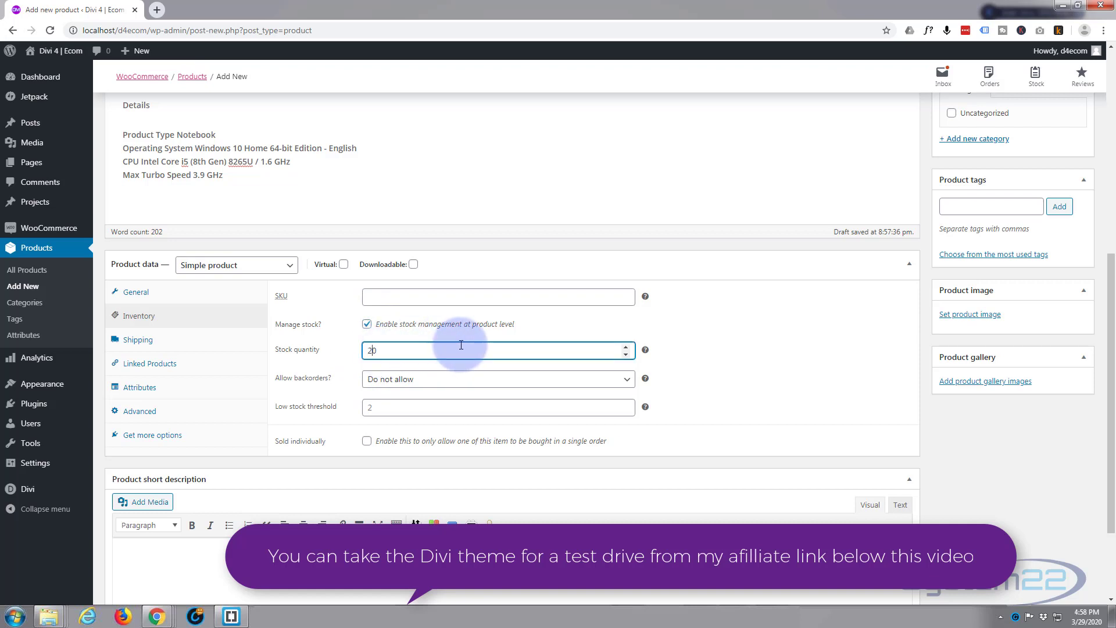
{"action": "left_click", "coordinate": [447, 385]}
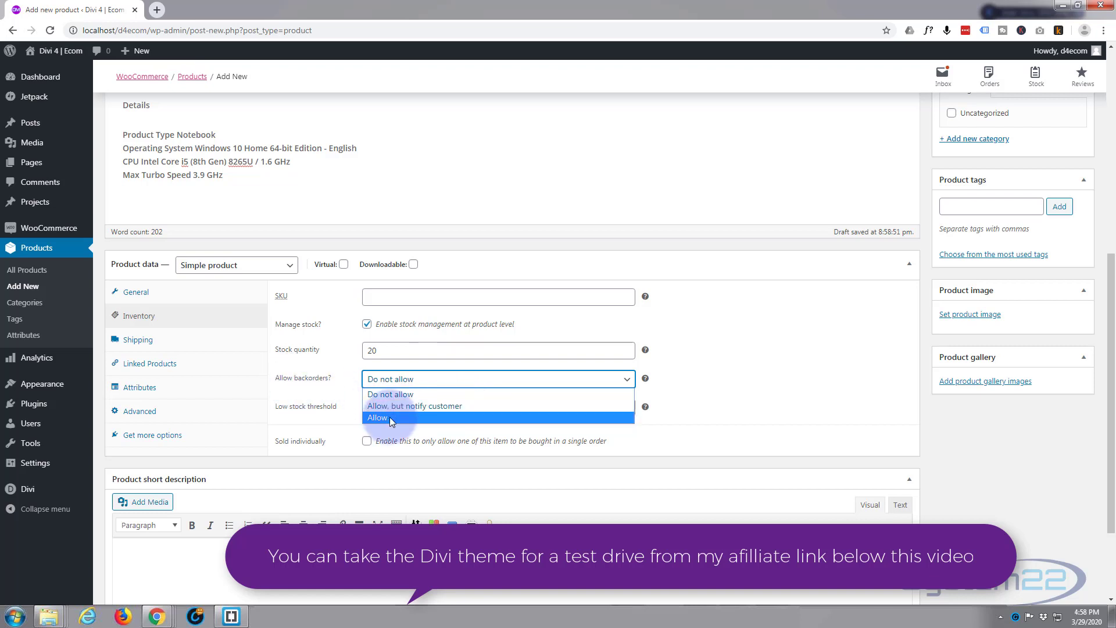
{"action": "left_click", "coordinate": [351, 373]}
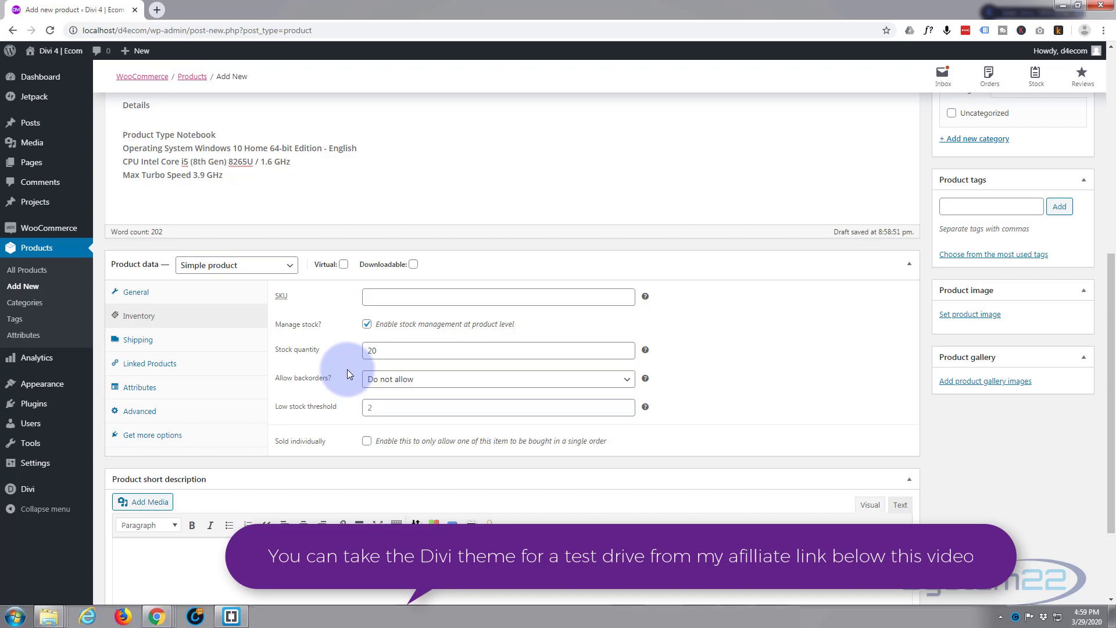
{"action": "scroll", "coordinate": [347, 371], "scroll_direction": "down", "scroll_amount": 1}
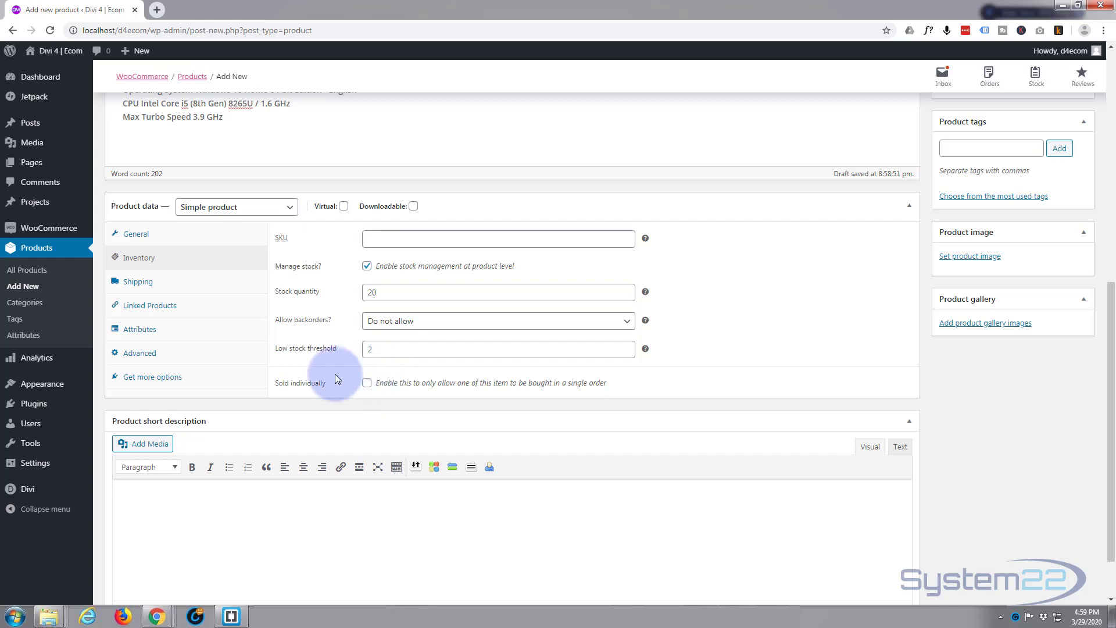
Step: Look over the Shipping tab's weight and shipping class fields without changing them
{"action": "left_click", "coordinate": [152, 283]}
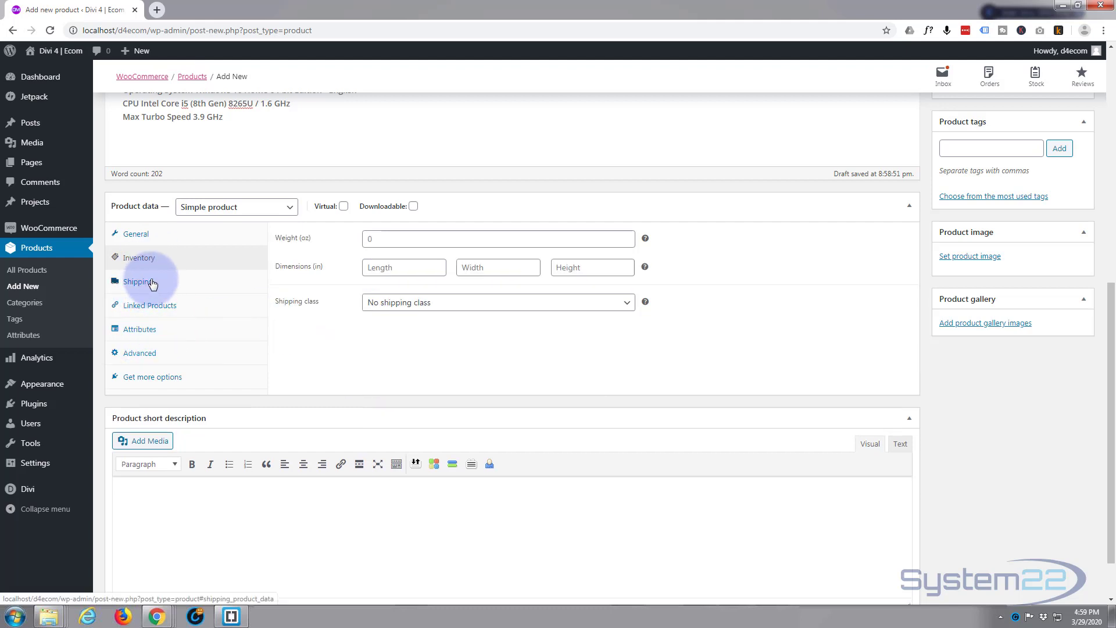
{"action": "left_click", "coordinate": [372, 239]}
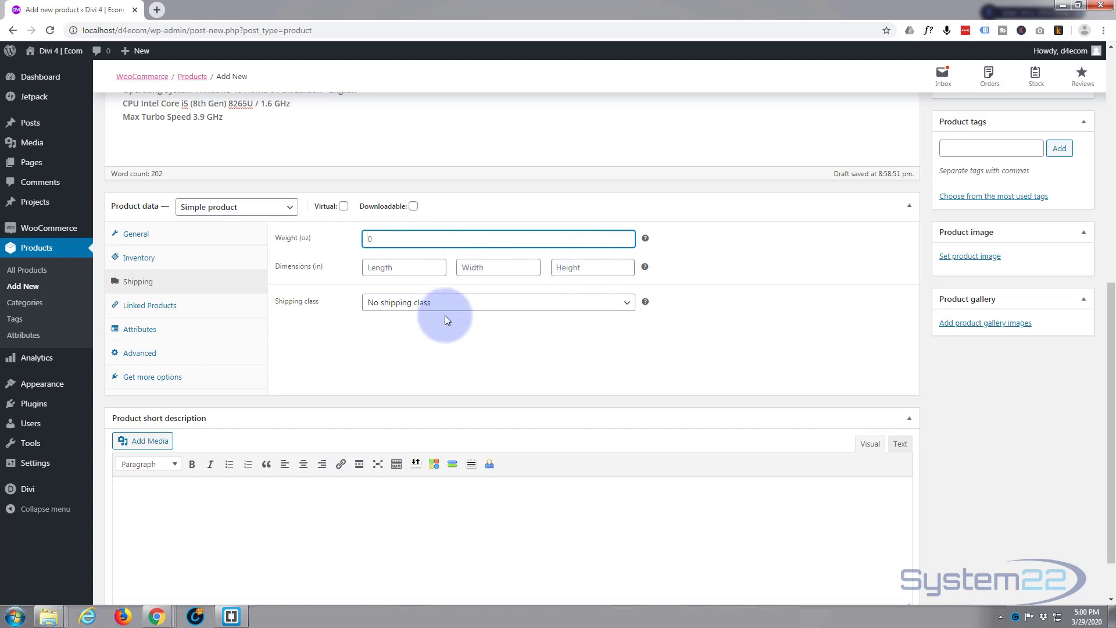
{"action": "left_click", "coordinate": [464, 303]}
Step: Check the Upsells and Cross-sells searches under Linked Products, leaving both empty
{"action": "left_click", "coordinate": [179, 311]}
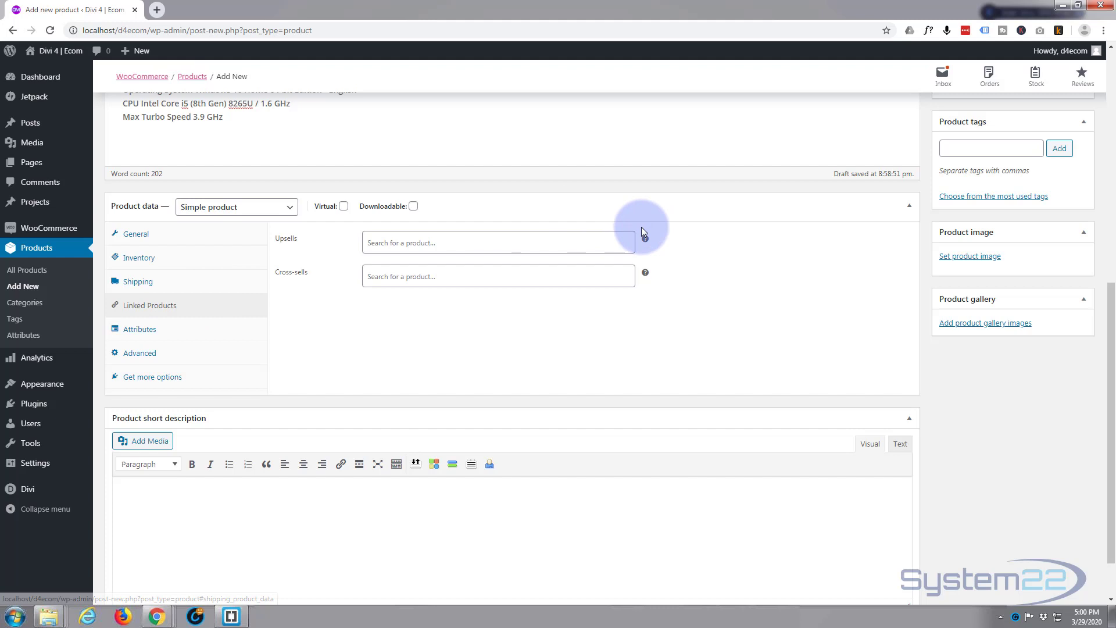
{"action": "left_click", "coordinate": [605, 241]}
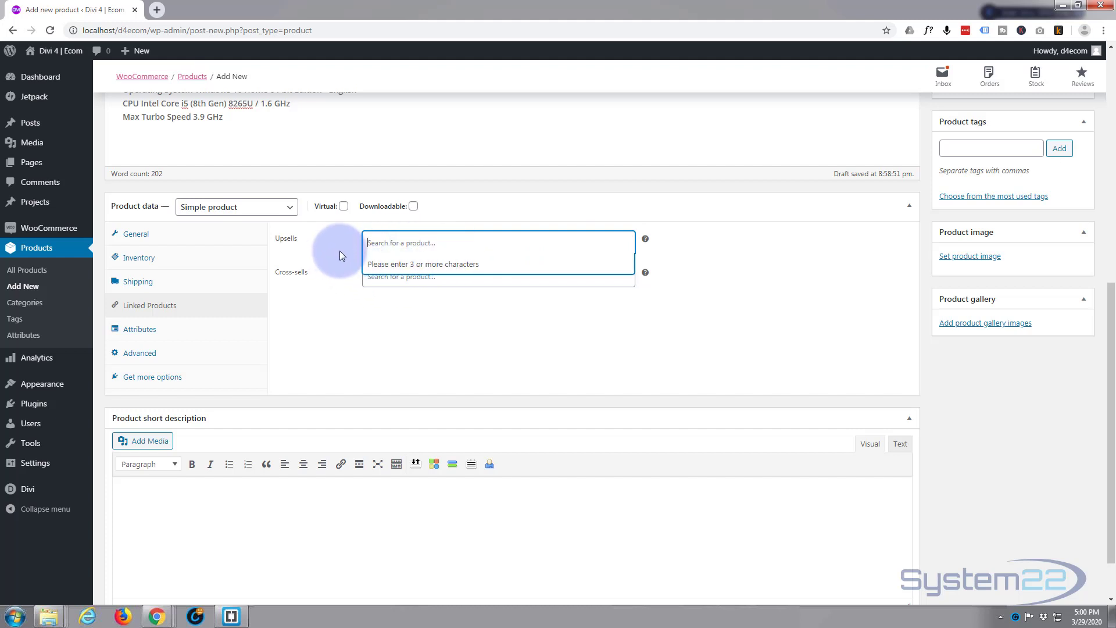
{"action": "left_click", "coordinate": [357, 242]}
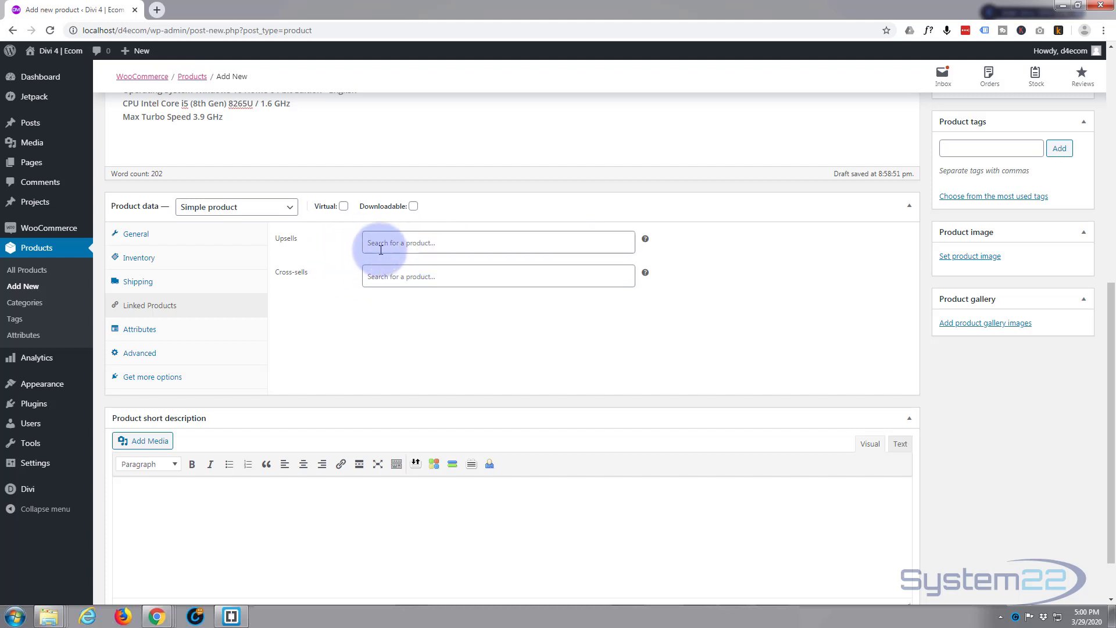
{"action": "left_click", "coordinate": [384, 276]}
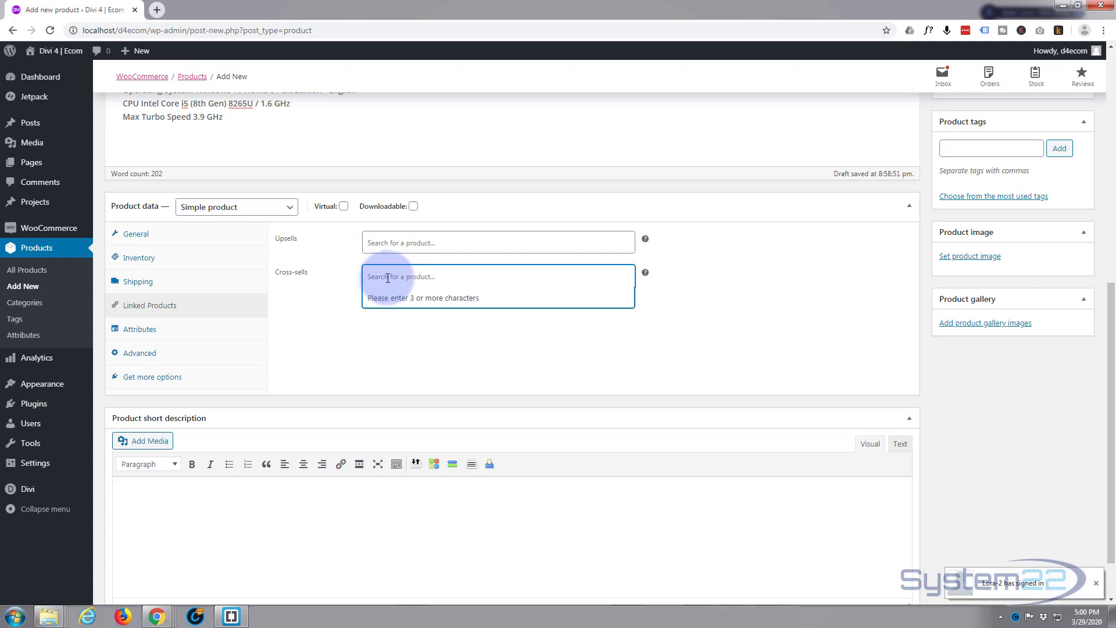
{"action": "left_click", "coordinate": [354, 250]}
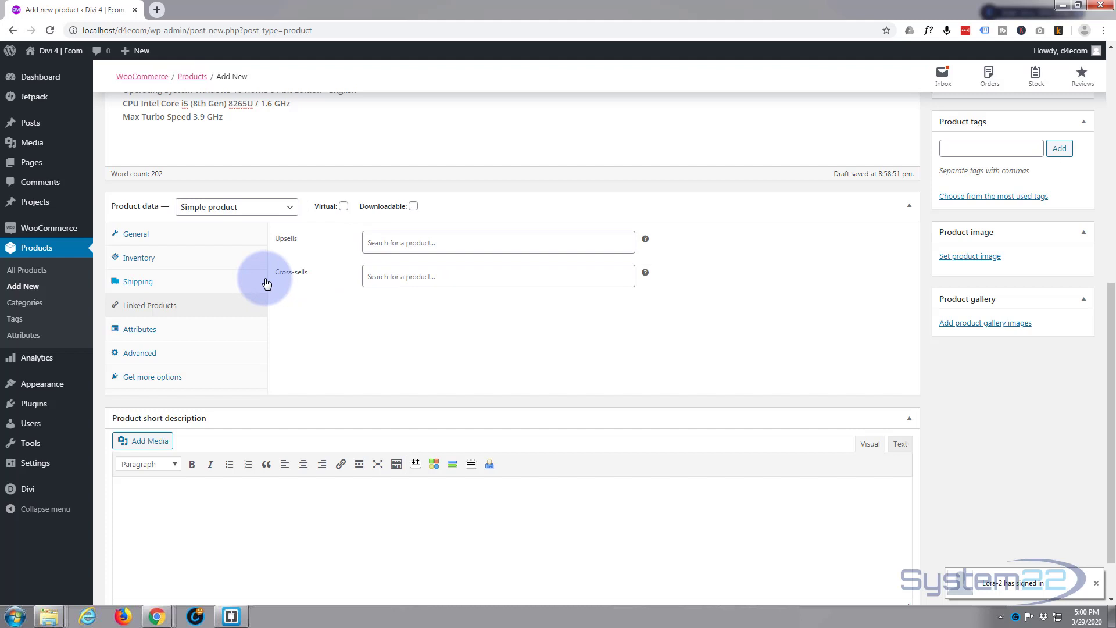
Step: Browse the Attributes and Advanced tabs, ending on WooCommerce's recommended extensions list
{"action": "left_click", "coordinate": [175, 339]}
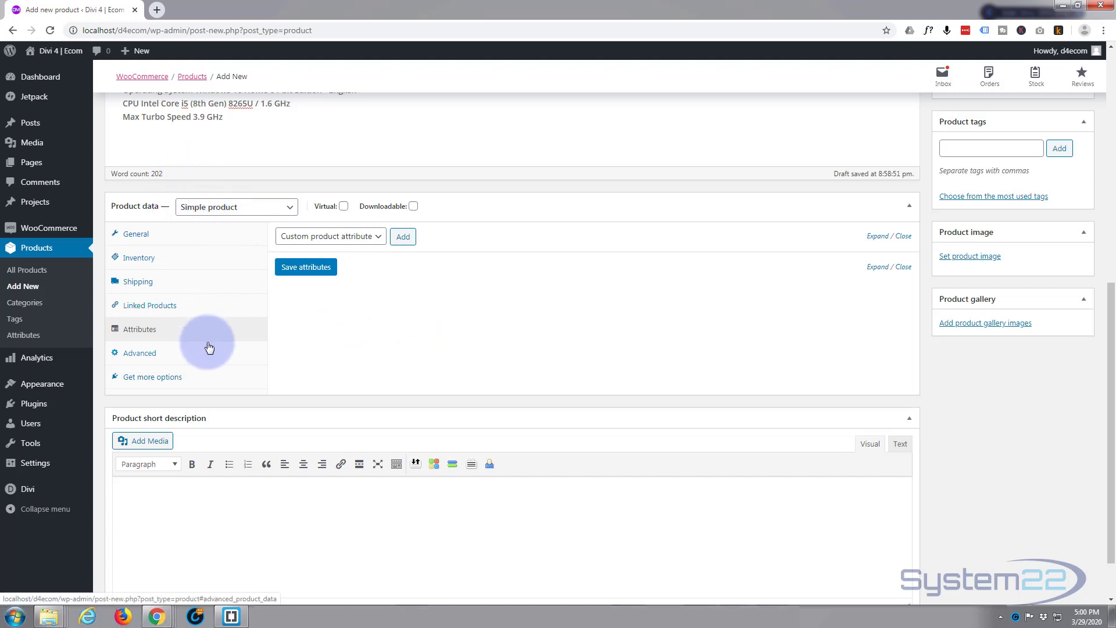
{"action": "left_click", "coordinate": [143, 356]}
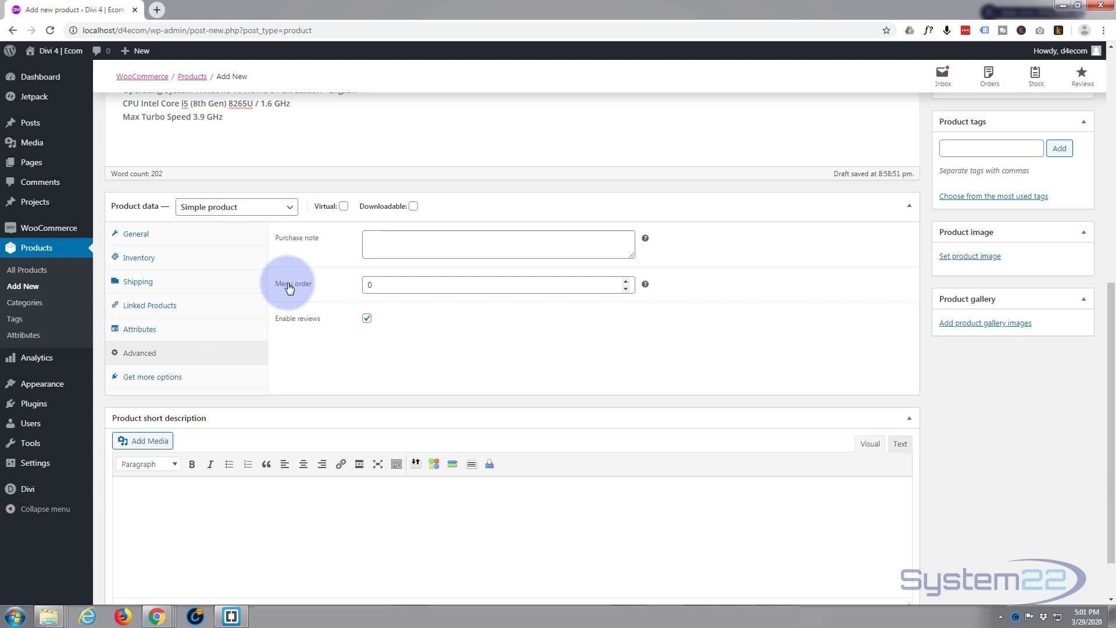
{"action": "left_click", "coordinate": [145, 380]}
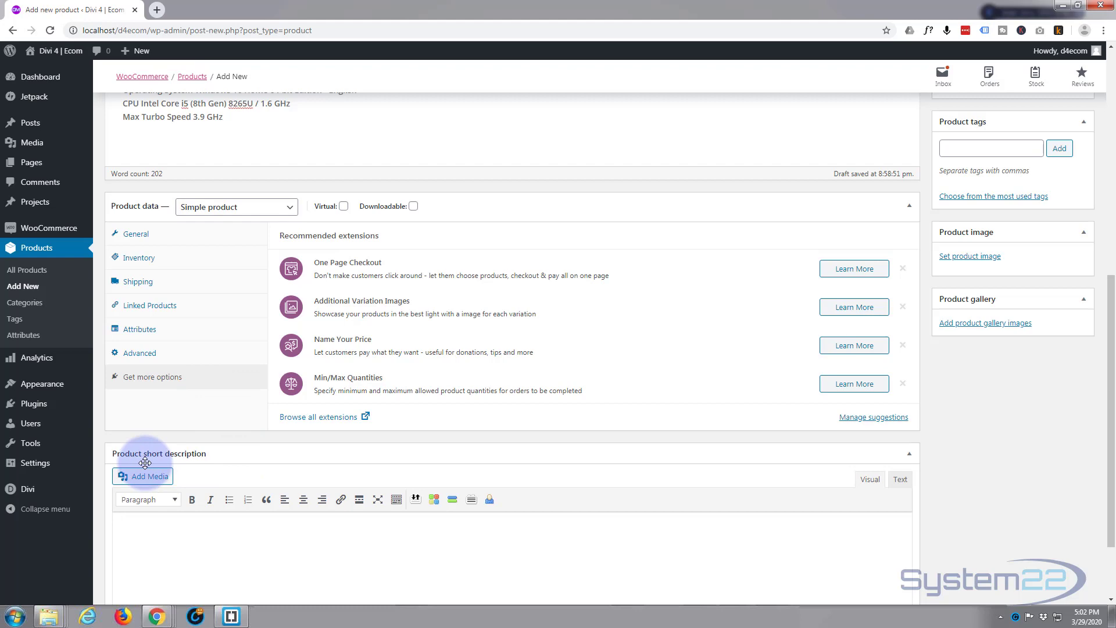
Step: Copy the first description paragraph into the Product short description
{"action": "scroll", "coordinate": [247, 458], "scroll_direction": "down", "scroll_amount": 2}
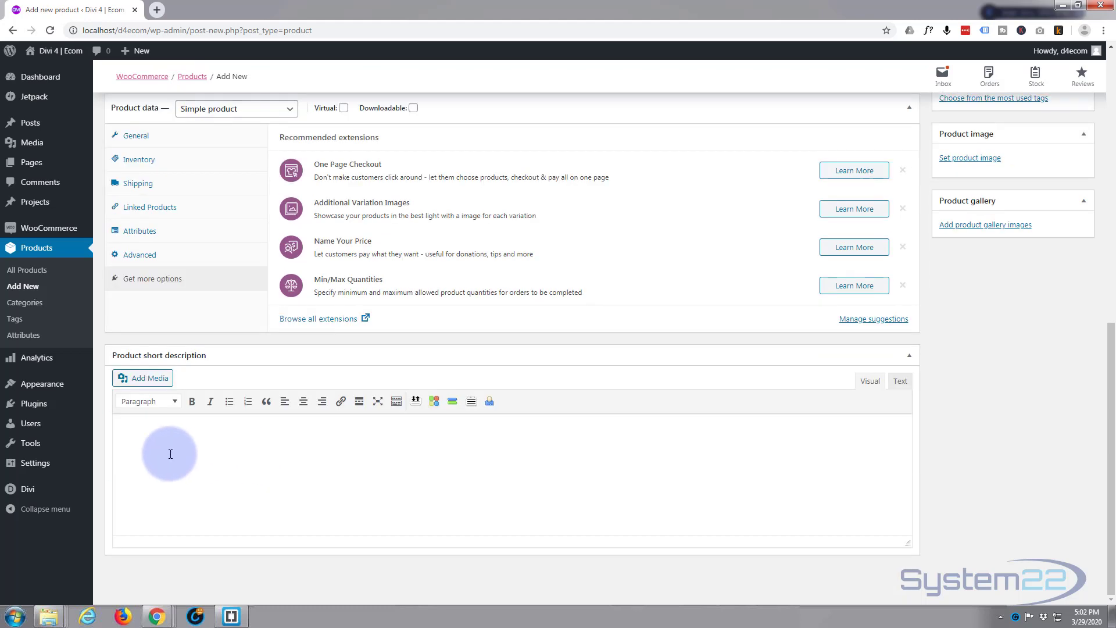
{"action": "scroll", "coordinate": [171, 454], "scroll_direction": "up", "scroll_amount": 15}
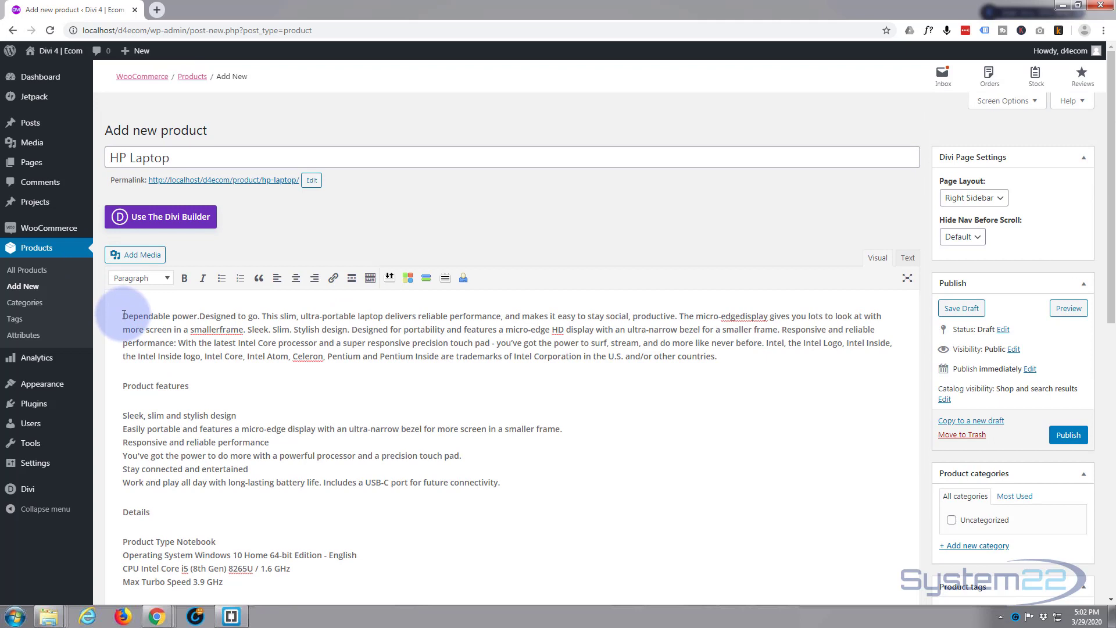
{"action": "left_click_drag", "start_coordinate": [123, 315], "coordinate": [734, 361]}
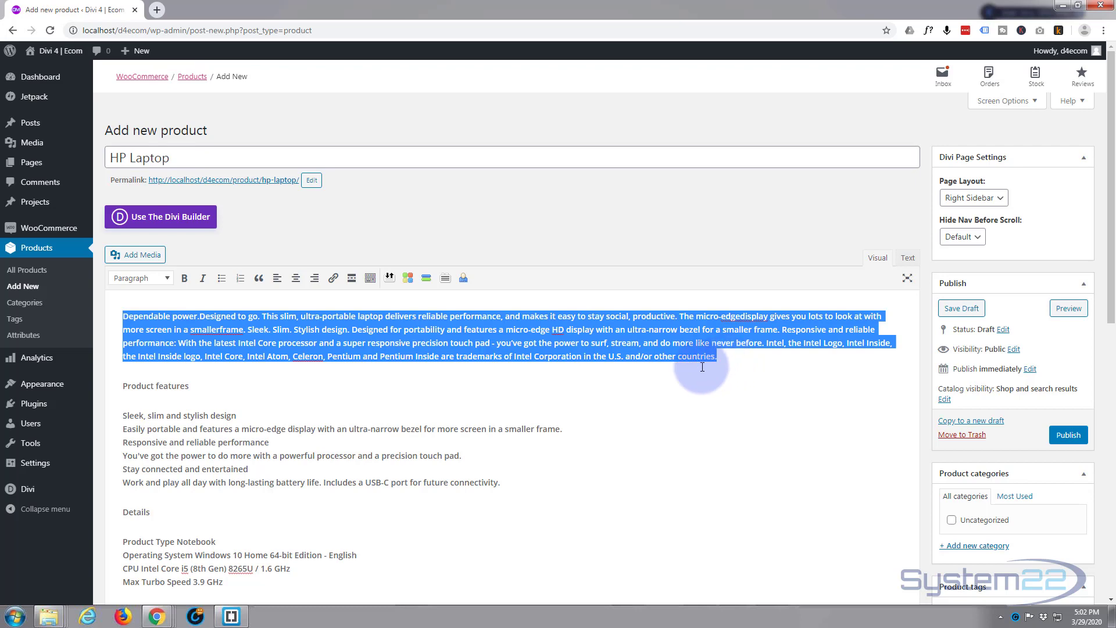
{"action": "scroll", "coordinate": [702, 367], "scroll_direction": "down", "scroll_amount": 10}
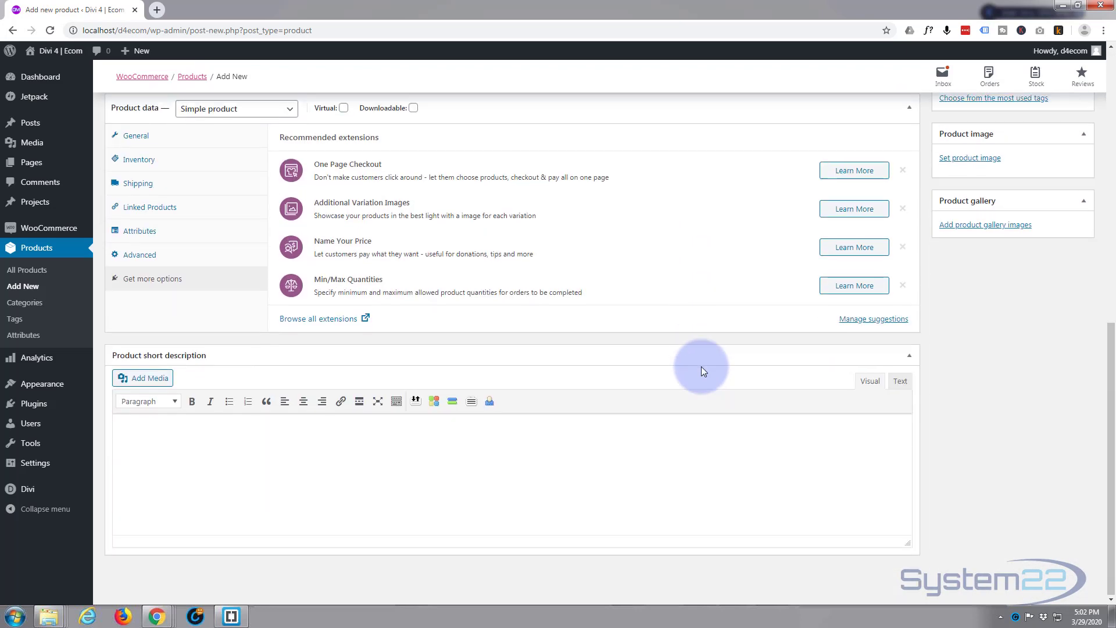
{"action": "left_click", "coordinate": [130, 435]}
{"action": "type", "text": "HP · Windows OS · 14 inches · 256 GB drive · Solid State Drive · 8 GB RAM · 1.6 GHz CPU · Intel CPU · 13 hours battery life Dependable power.Designed to go. This slim, ultra-portable laptop delivers reliable performance, and makes it easy to stay social, productive. The micro-edgedisplay gives you lots to look at with more screen in a smallerframe. Sleek. Slim. Stylish design. Designed for portability and features a micro-edge HD display with an ultra-narrow bezel for a smaller frame. Responsive and reliable performance: With the latest Intel Core processor and a super responsive precision touch pad - you've got the power to surf, stream, and do more like never before. Intel, the Intel Logo, Intel Inside, the Intel Inside logo, Intel Core, Intel Atom, Celeron, Pentium and Pentium Inside are trademarks of Intel Corporation in the U.S. and/or other countries."}
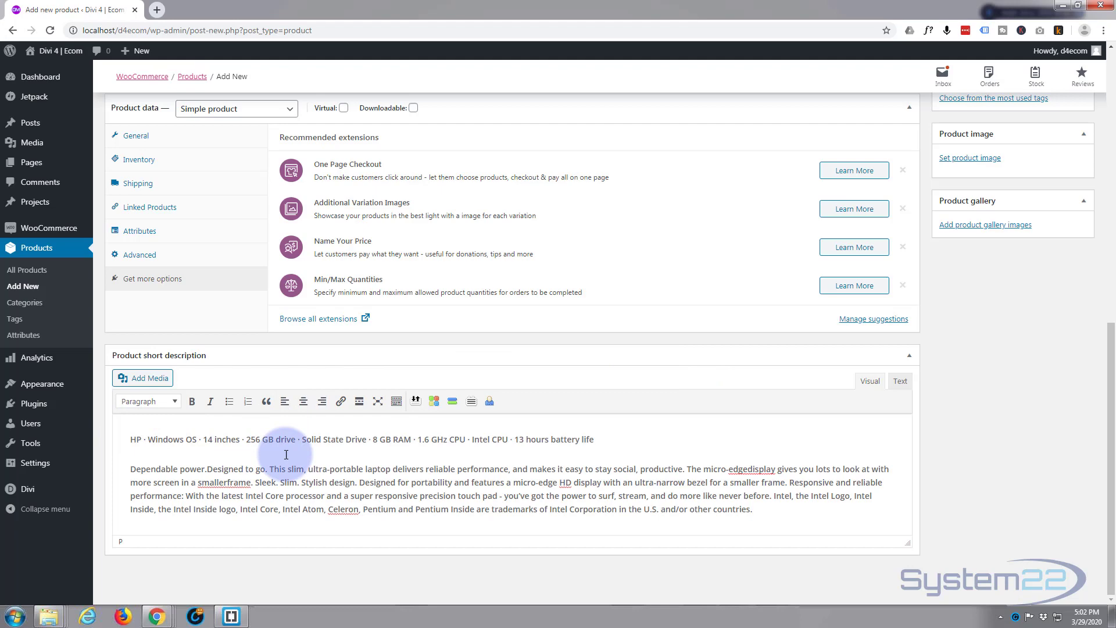
Step: Open the Set product image media picker
{"action": "scroll", "coordinate": [562, 496], "scroll_direction": "up", "scroll_amount": 7}
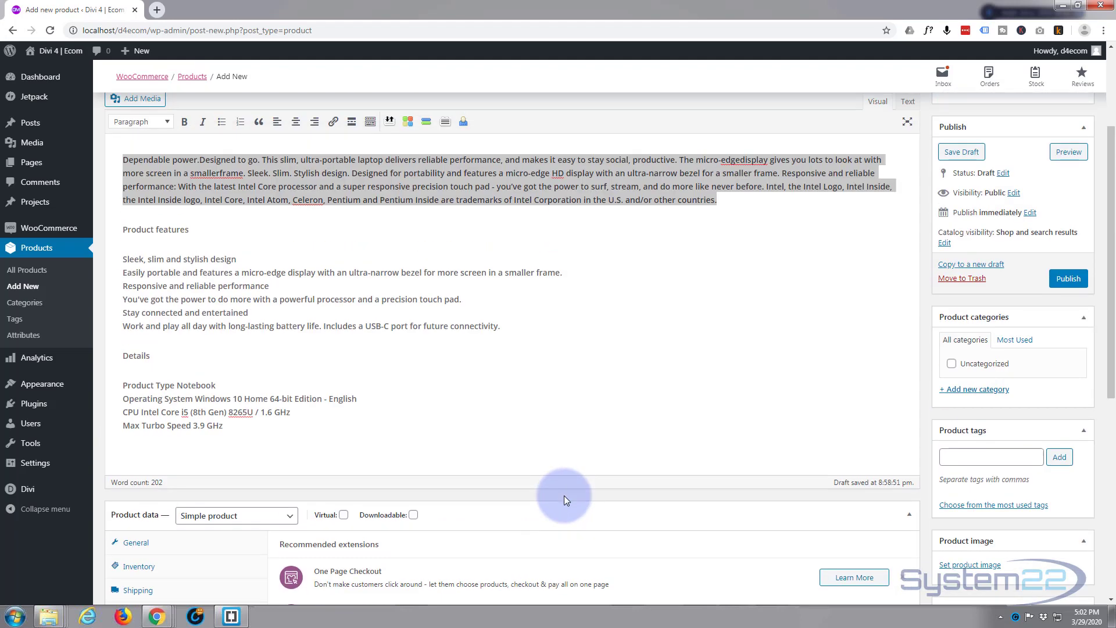
{"action": "scroll", "coordinate": [564, 496], "scroll_direction": "up", "scroll_amount": 3}
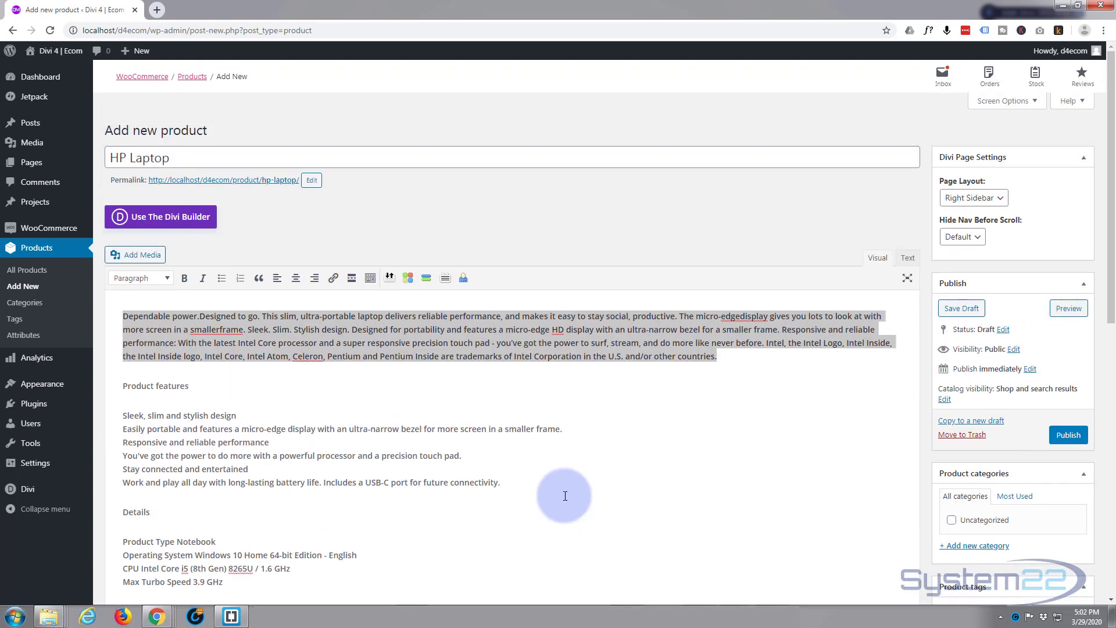
{"action": "scroll", "coordinate": [565, 496], "scroll_direction": "down", "scroll_amount": 2}
{"action": "scroll", "coordinate": [565, 496], "scroll_direction": "down", "scroll_amount": 6}
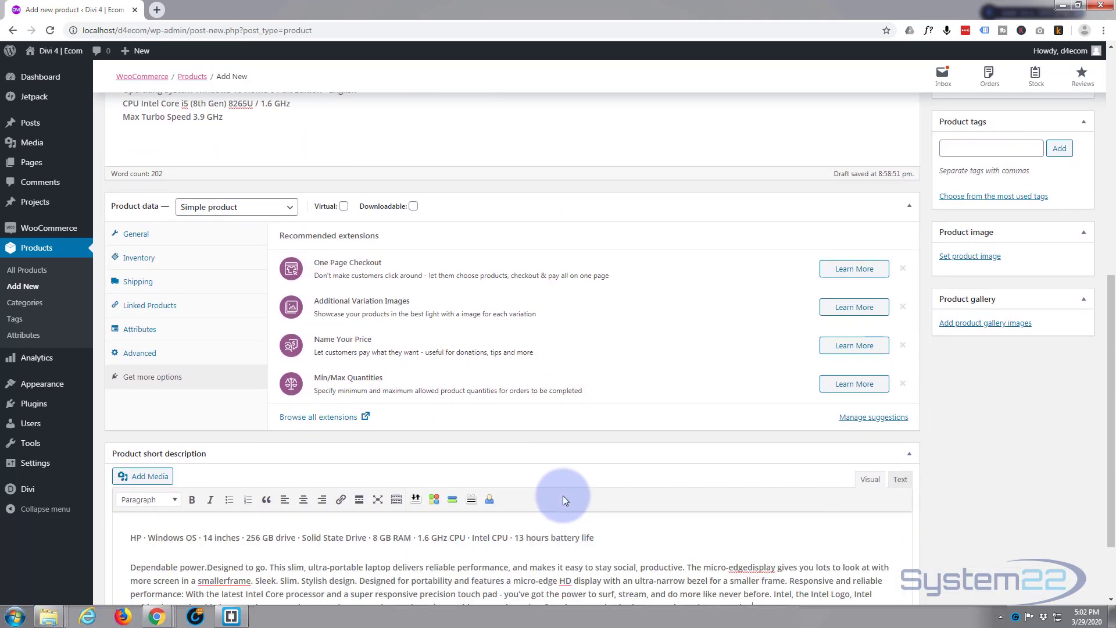
{"action": "left_click", "coordinate": [970, 256]}
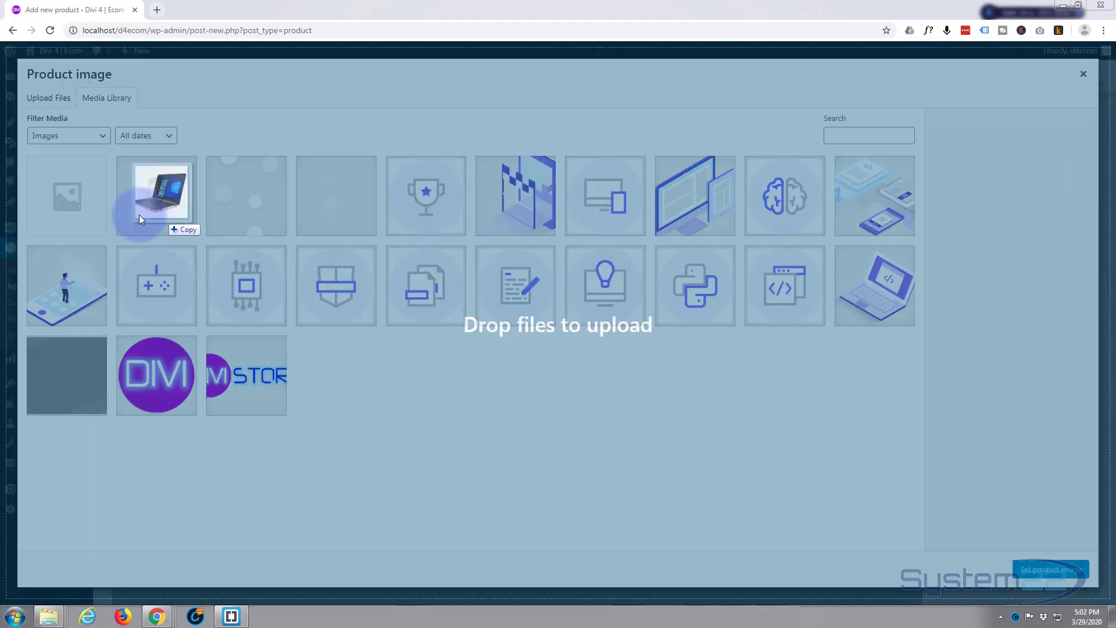
Step: Upload l3.png and set it as the HP Laptop's main product image
{"action": "left_click_drag", "start_coordinate": [139, 215], "coordinate": [75, 212]}
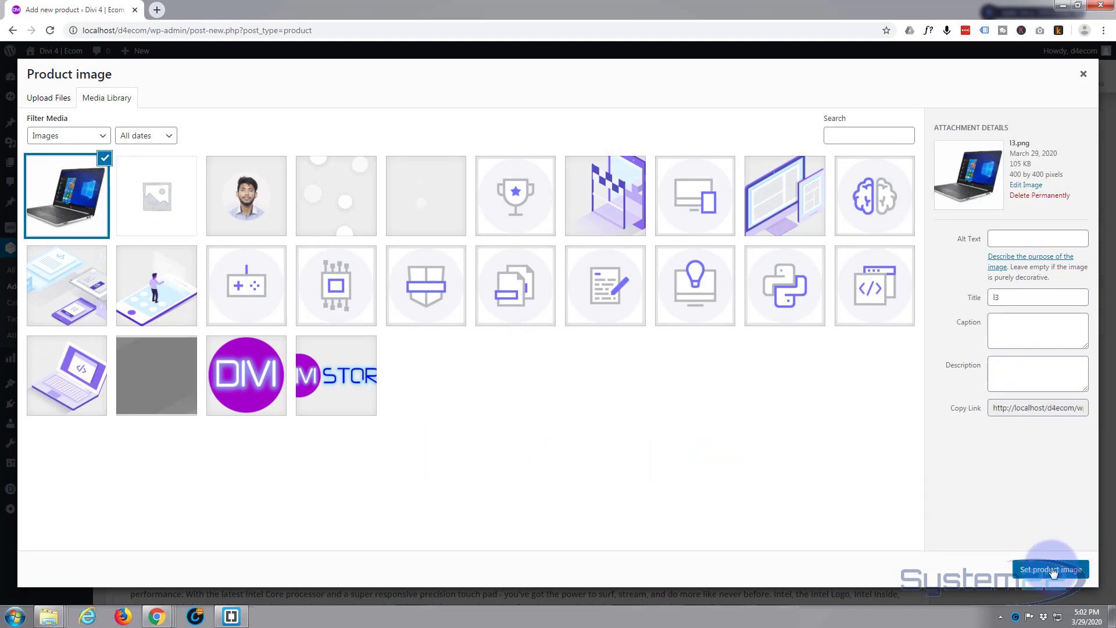
{"action": "left_click", "coordinate": [1053, 569]}
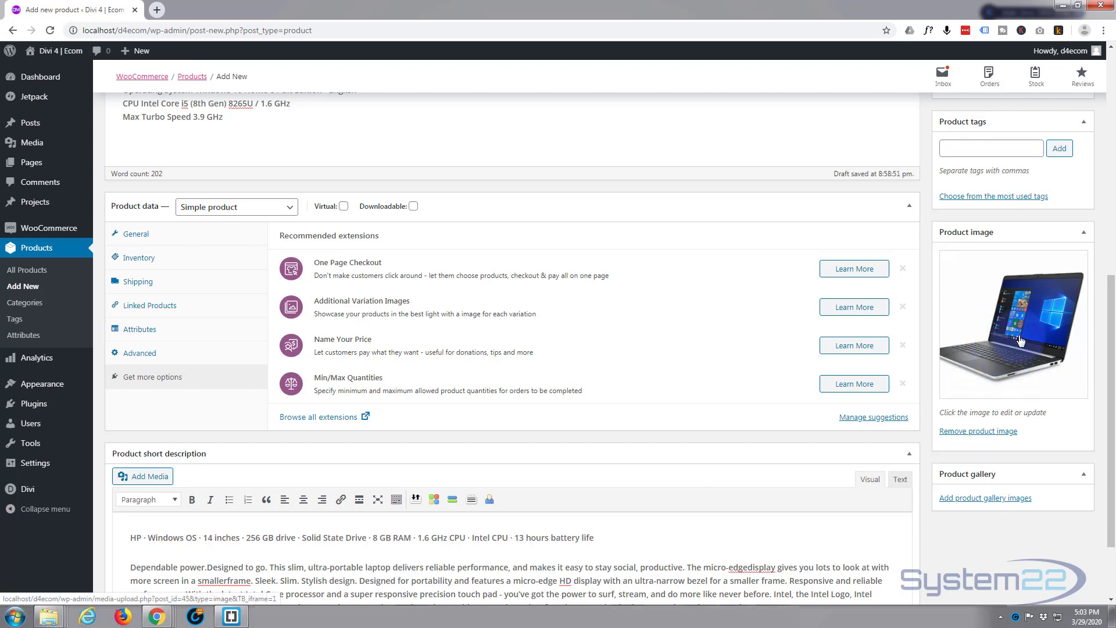
Step: Upload laptop photos and add three of them to the product gallery
{"action": "left_click", "coordinate": [984, 499]}
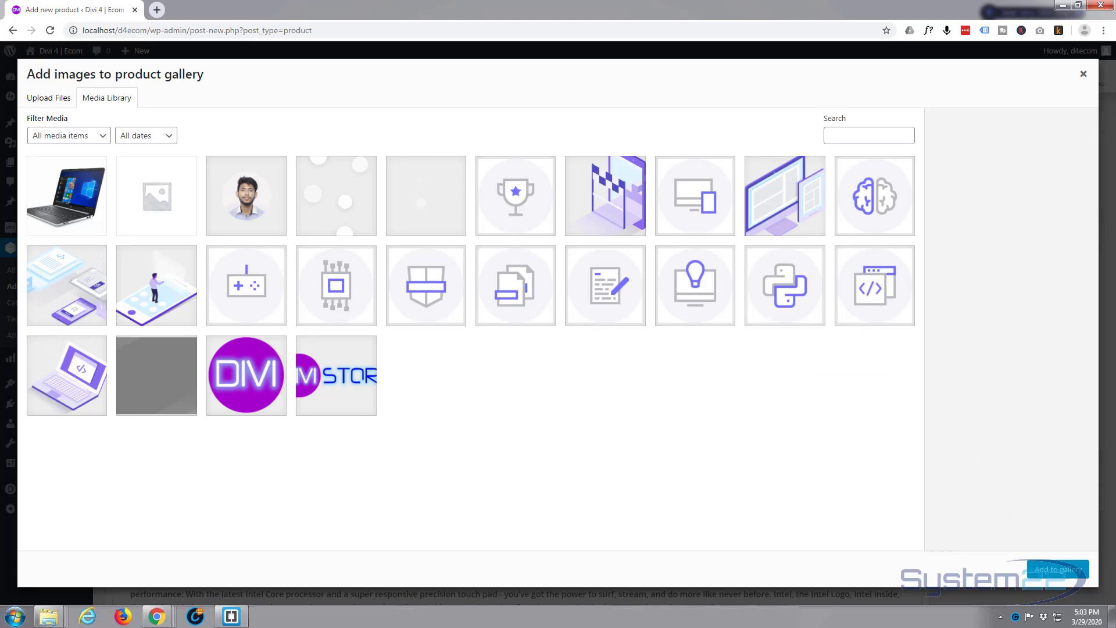
{"action": "left_click_drag", "start_coordinate": [114, 228], "coordinate": [224, 197]}
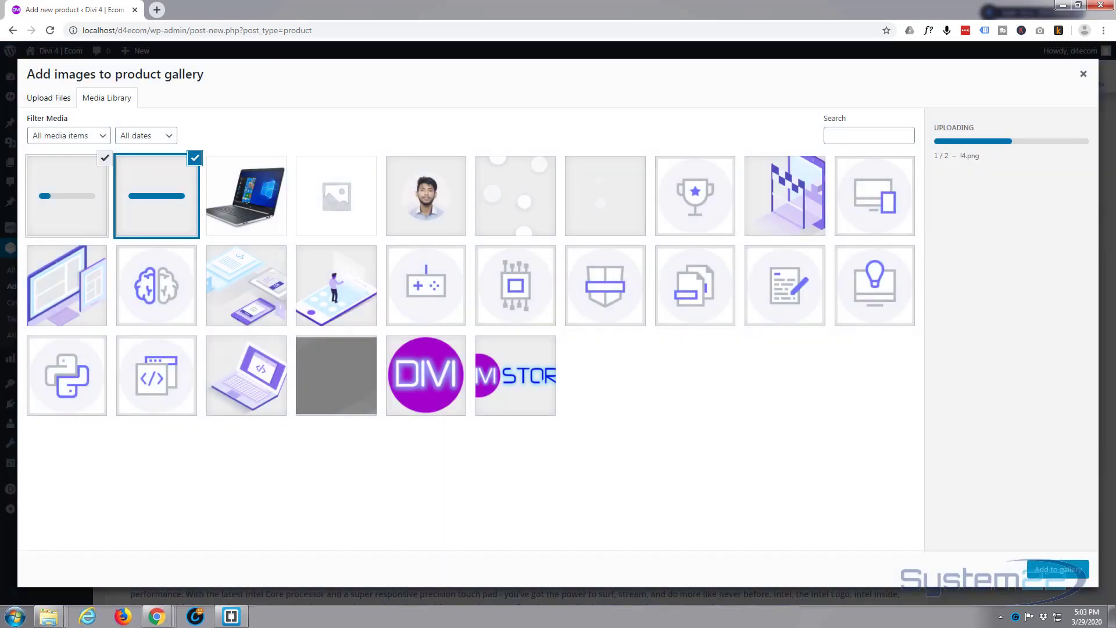
{"action": "left_click_drag", "start_coordinate": [114, 228], "coordinate": [409, 226]}
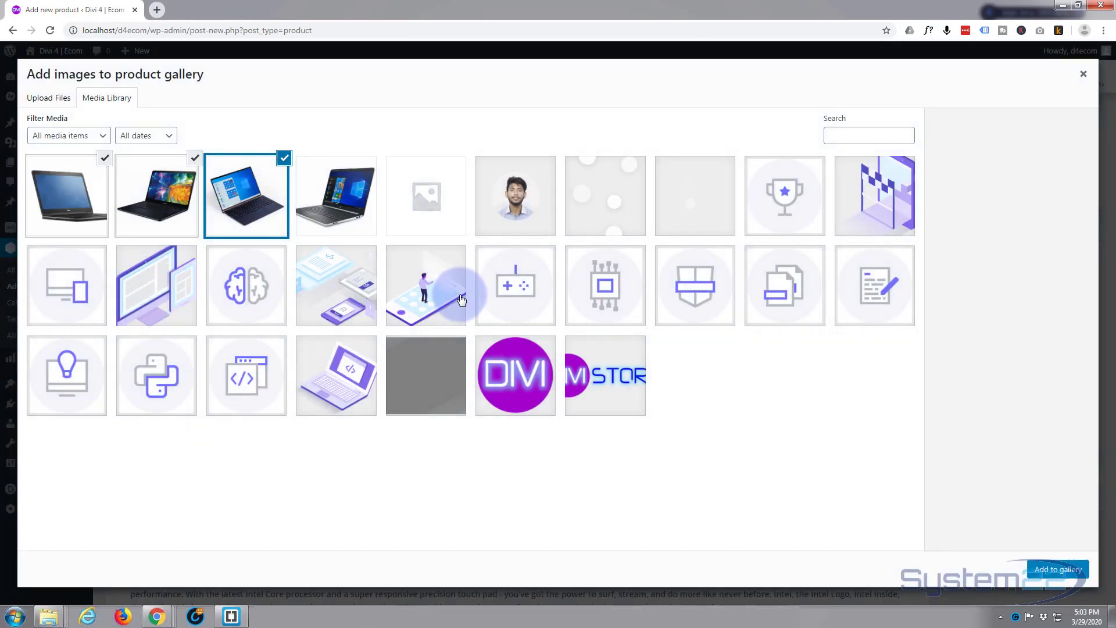
{"action": "left_click", "coordinate": [1048, 568]}
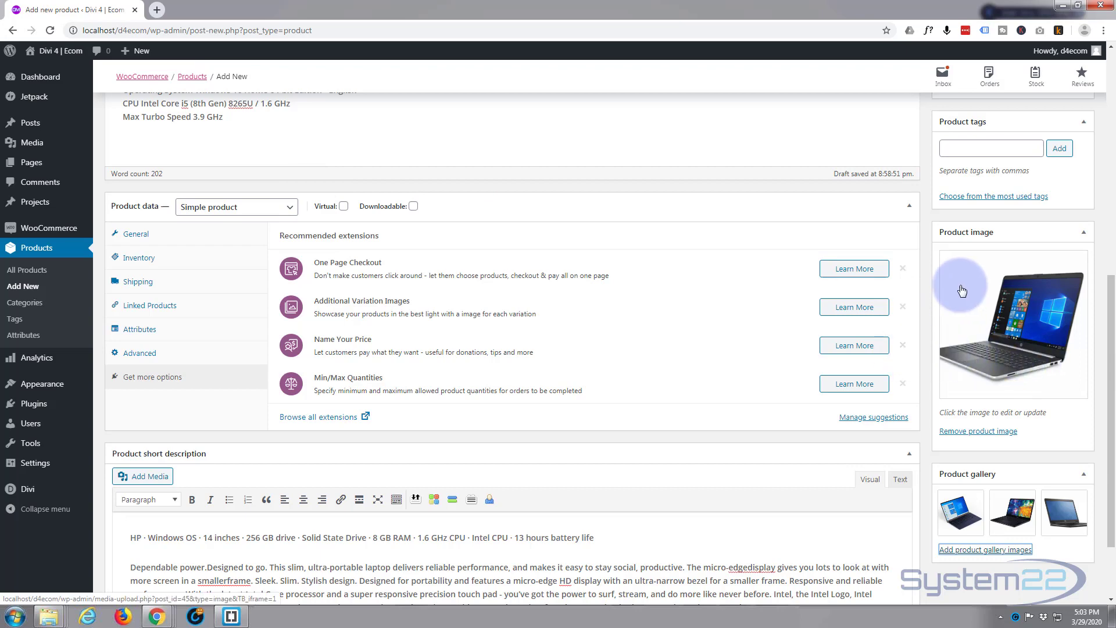
Step: Add the product tags 'laptops' and 'computers'
{"action": "scroll", "coordinate": [962, 291], "scroll_direction": "down", "scroll_amount": 3}
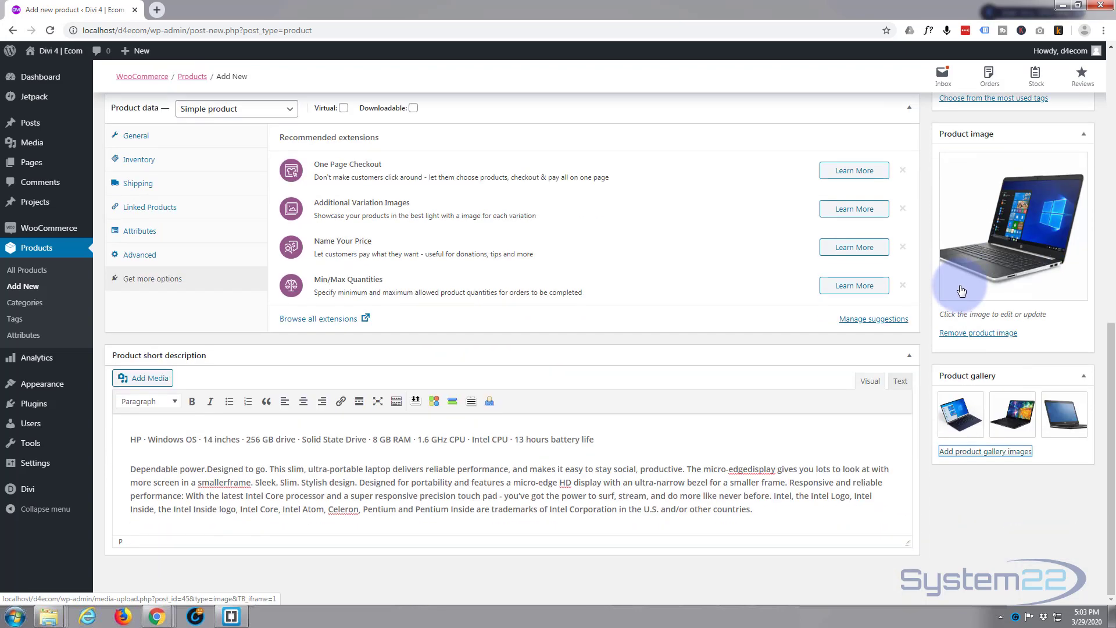
{"action": "scroll", "coordinate": [962, 291], "scroll_direction": "up", "scroll_amount": 6}
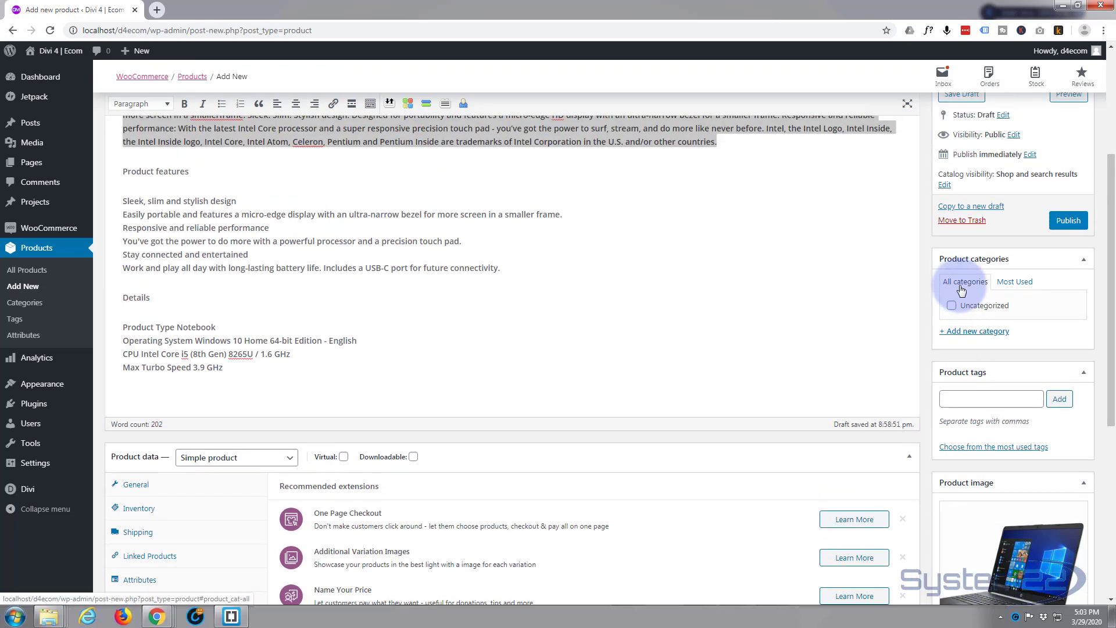
{"action": "scroll", "coordinate": [961, 291], "scroll_direction": "up", "scroll_amount": 1}
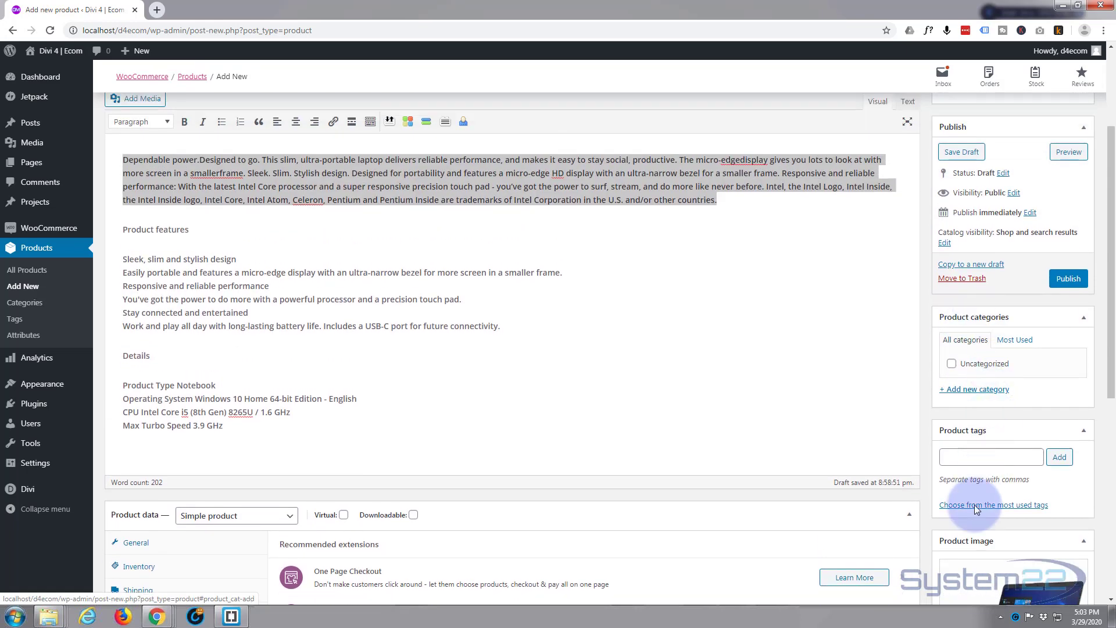
{"action": "left_click", "coordinate": [954, 462]}
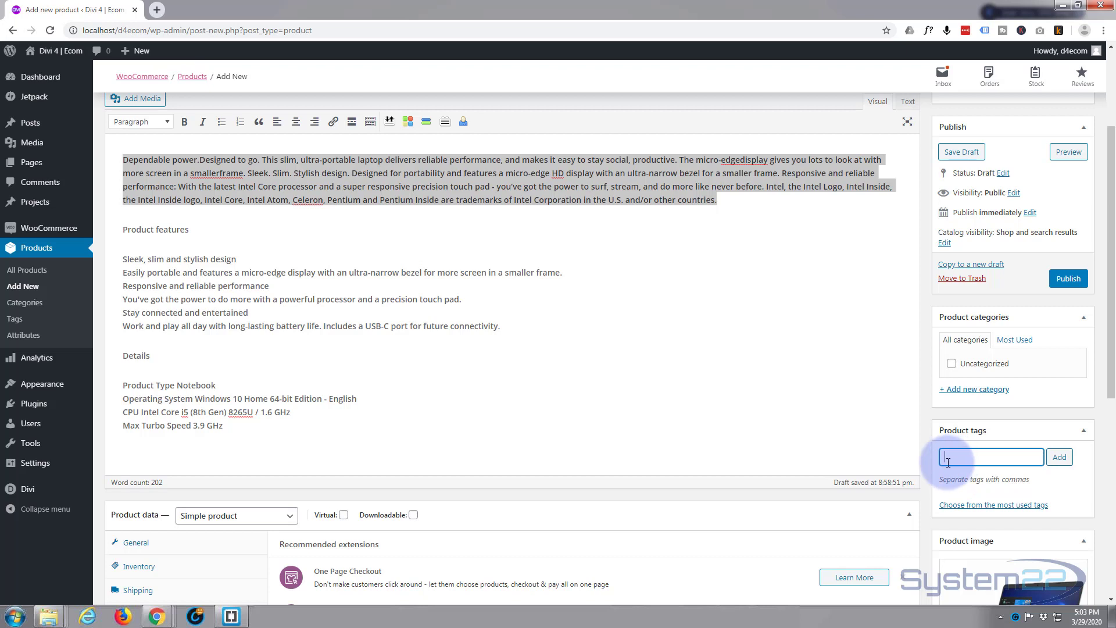
{"action": "type", "text": "laptops,computers"}
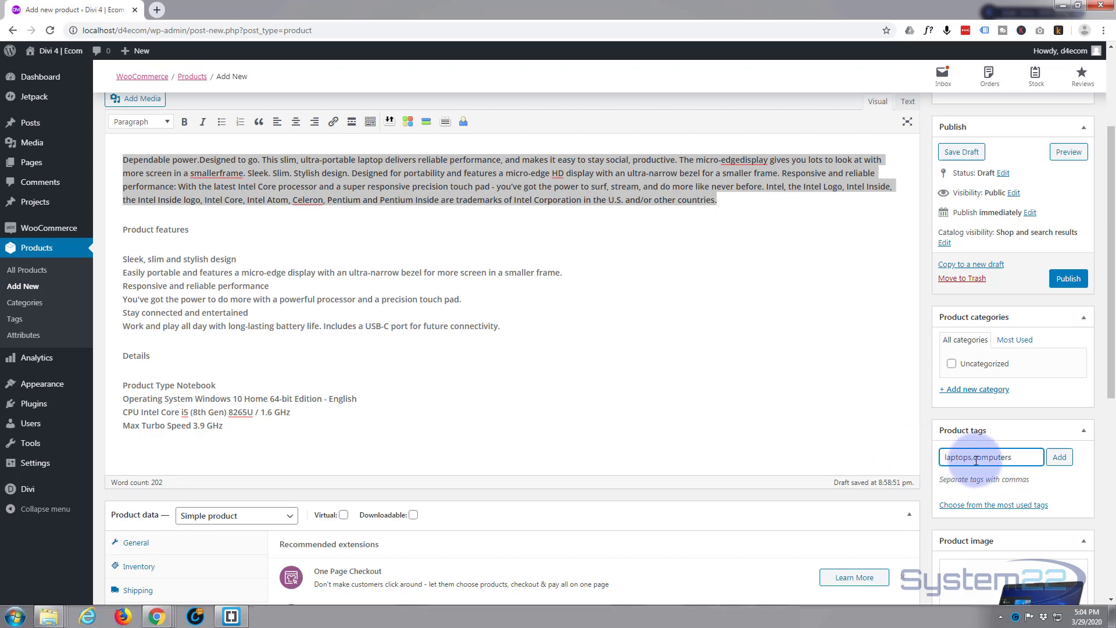
{"action": "left_click", "coordinate": [1059, 460]}
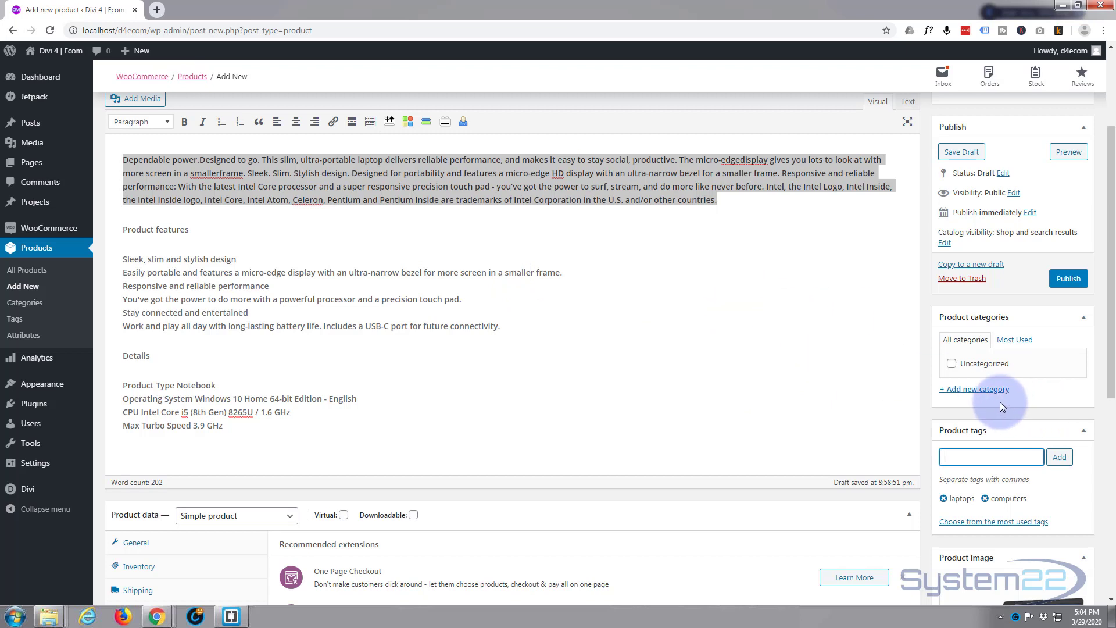
Step: Create a new product category named 'Laptop'
{"action": "scroll", "coordinate": [486, 256], "scroll_direction": "up", "scroll_amount": 3}
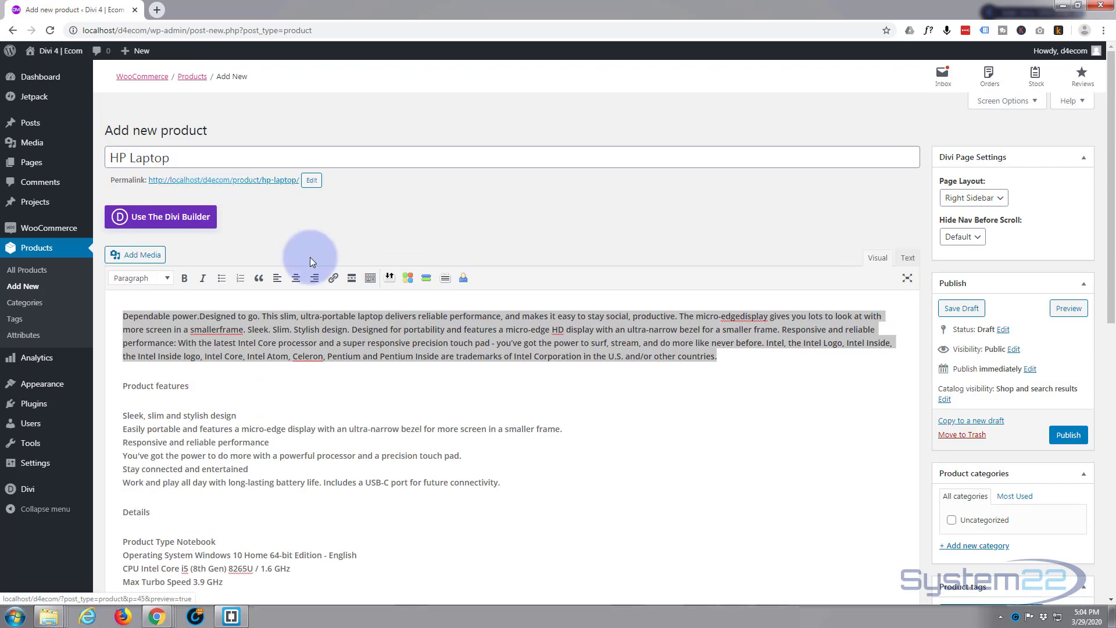
{"action": "scroll", "coordinate": [488, 386], "scroll_direction": "down", "scroll_amount": 2}
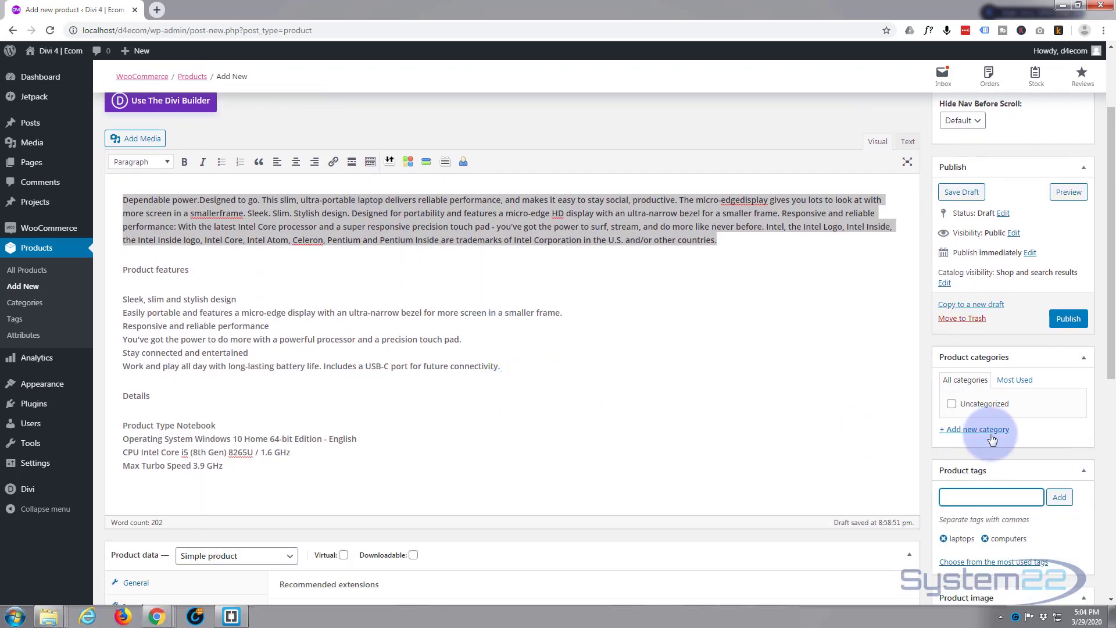
{"action": "left_click", "coordinate": [989, 431]}
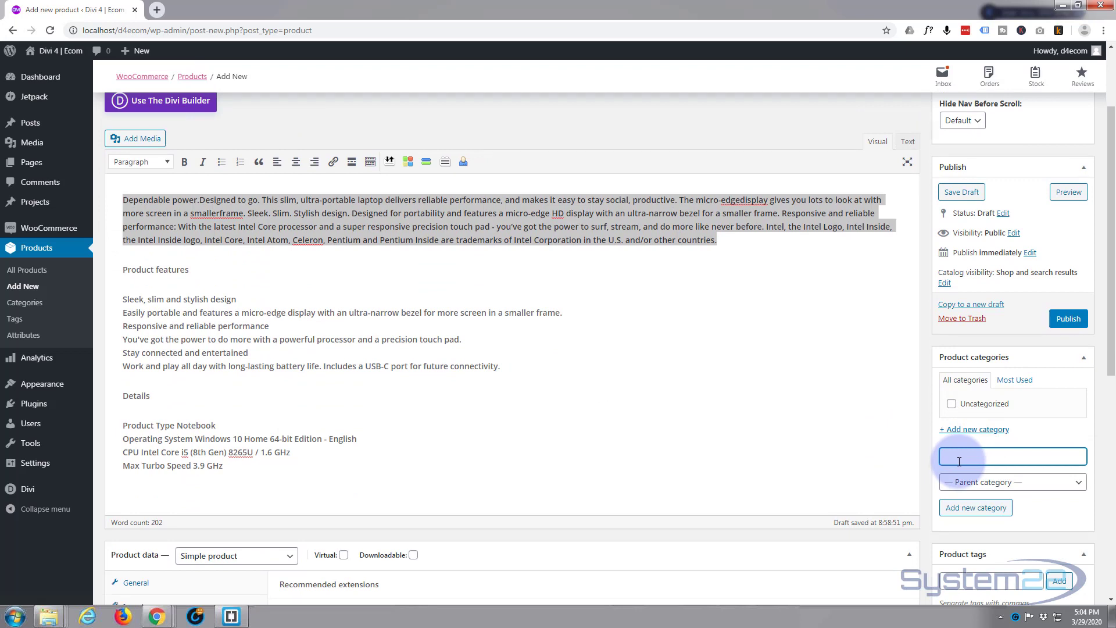
{"action": "type", "text": "Laptop"}
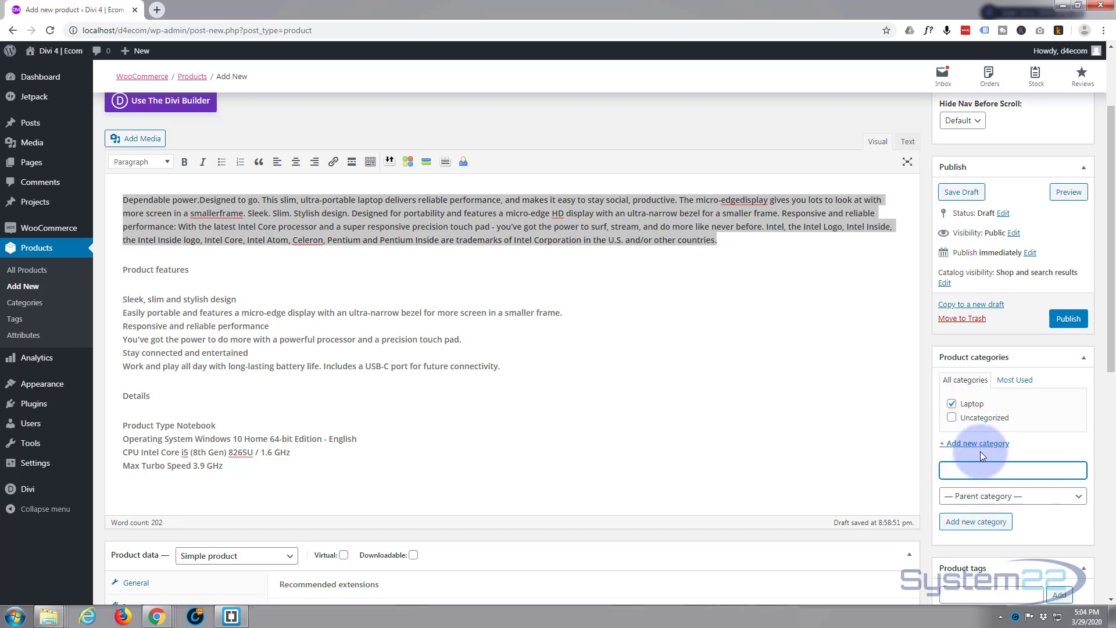
{"action": "left_click", "coordinate": [980, 444]}
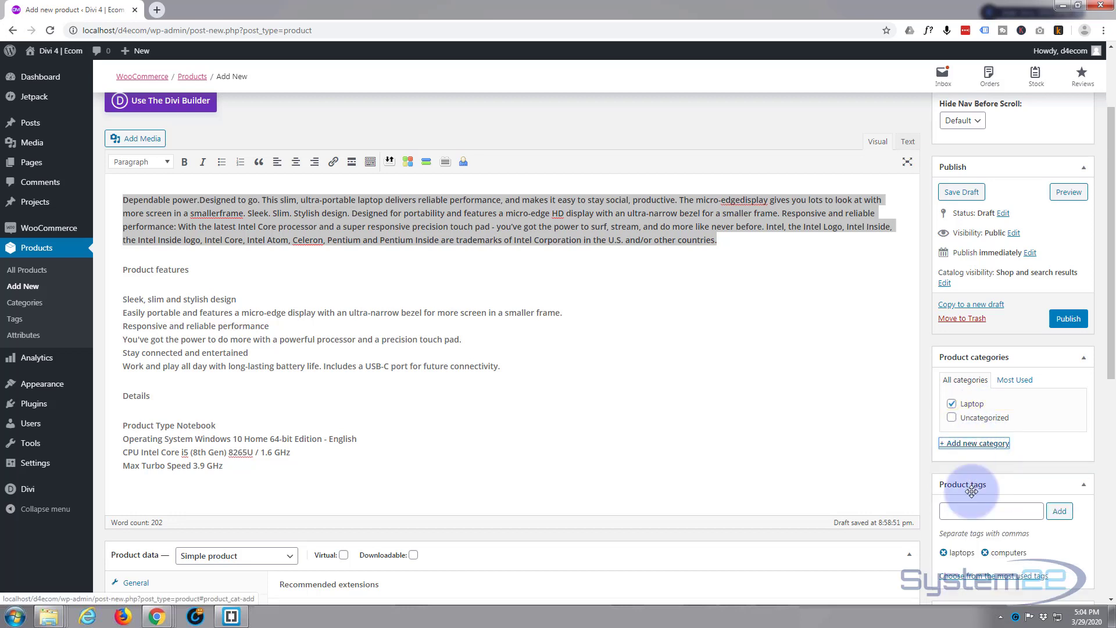
{"action": "left_click", "coordinate": [963, 511]}
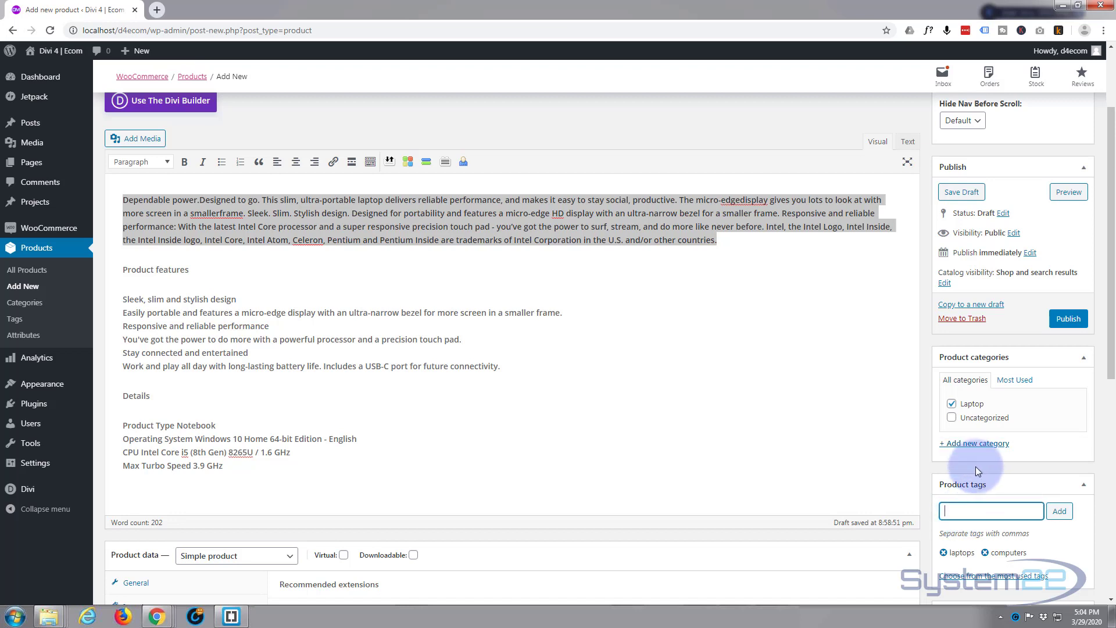
Step: Add an 'HP' category and make sure both HP and Laptop are ticked
{"action": "left_click", "coordinate": [978, 443]}
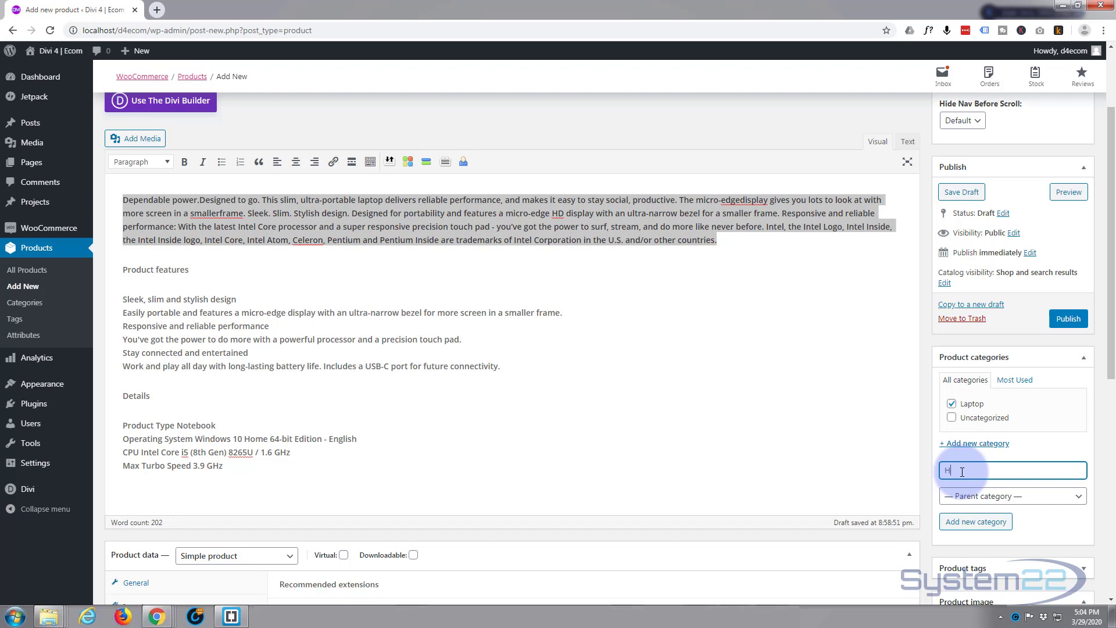
{"action": "type", "text": "HP"}
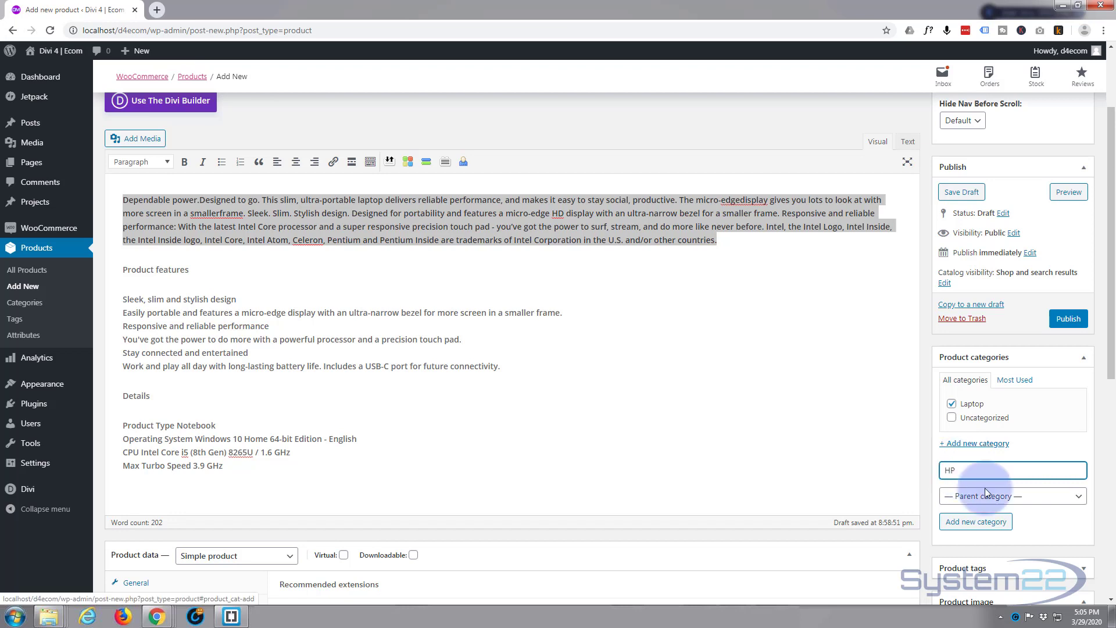
{"action": "left_click", "coordinate": [979, 523]}
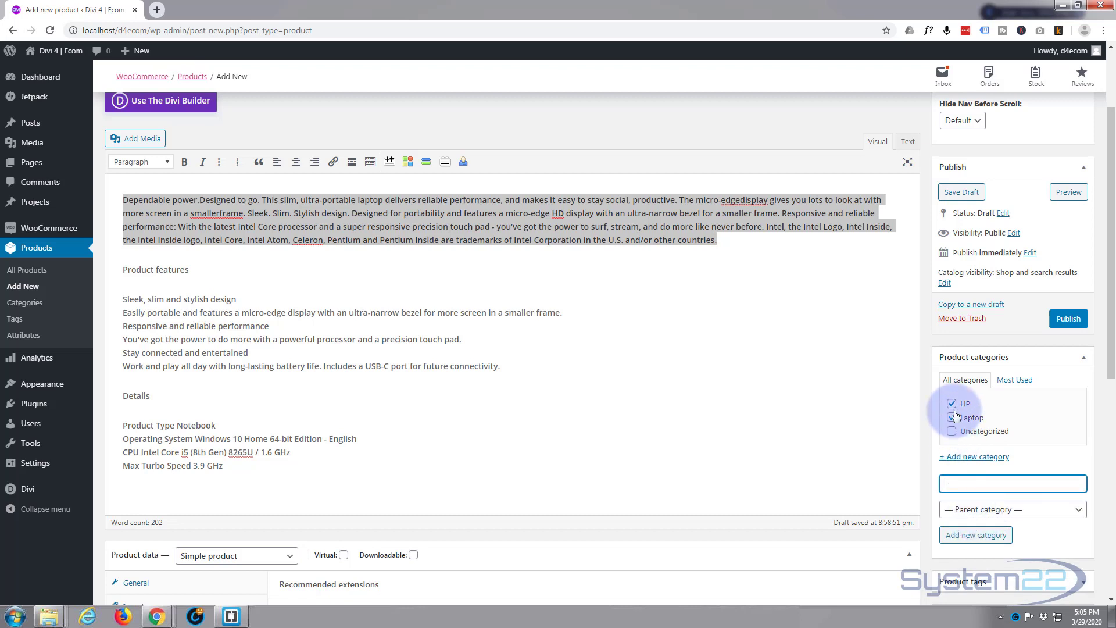
{"action": "left_click", "coordinate": [952, 418]}
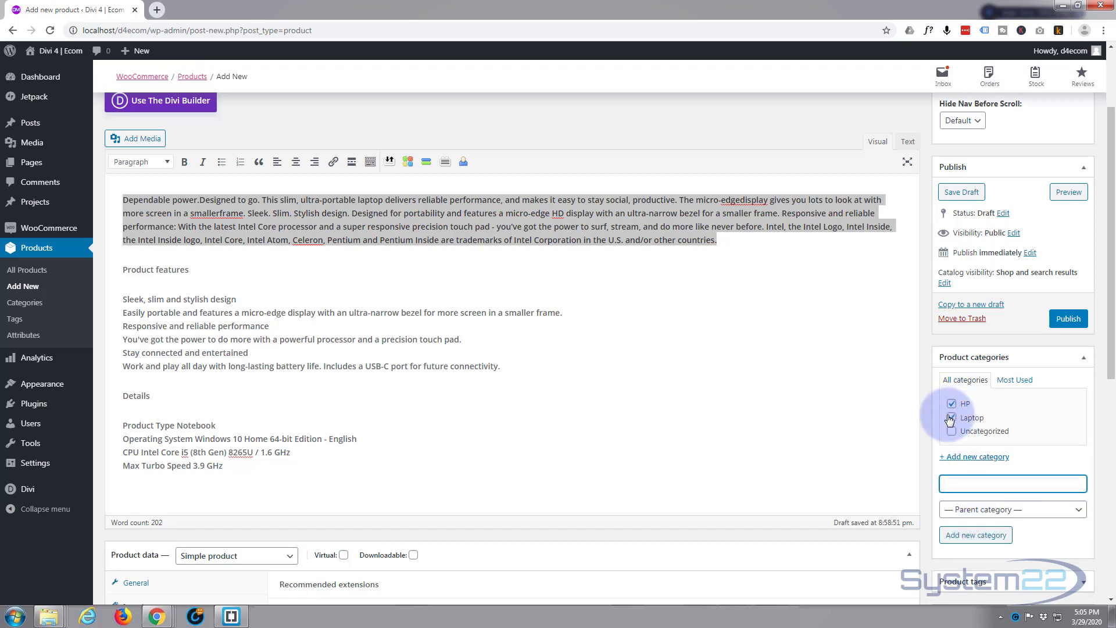
{"action": "left_click", "coordinate": [953, 418]}
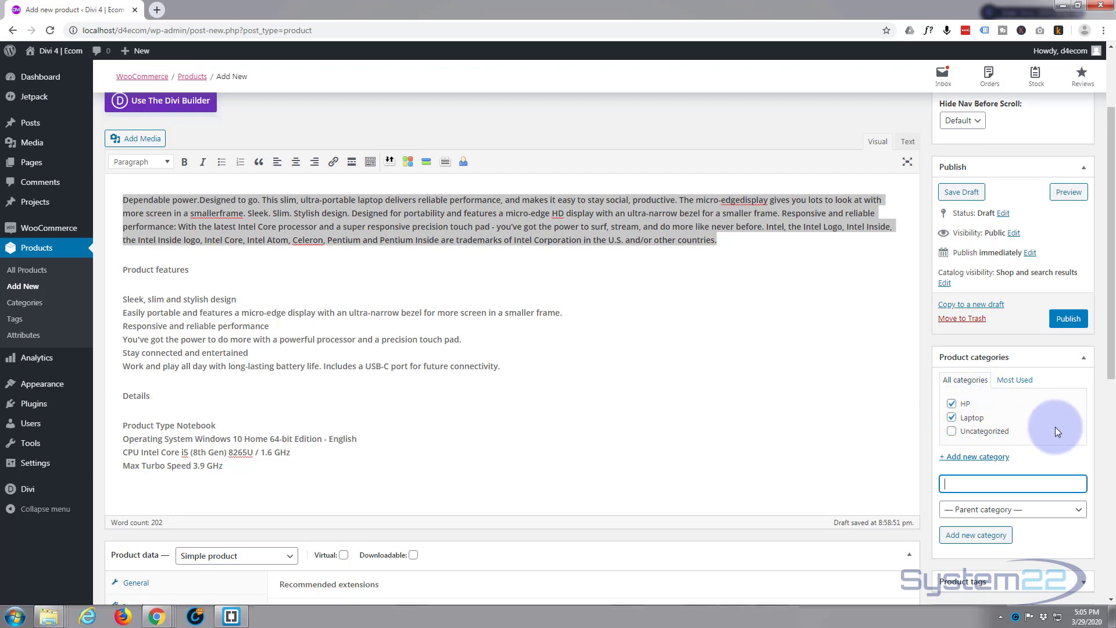
{"action": "scroll", "coordinate": [1027, 437], "scroll_direction": "up", "scroll_amount": 2}
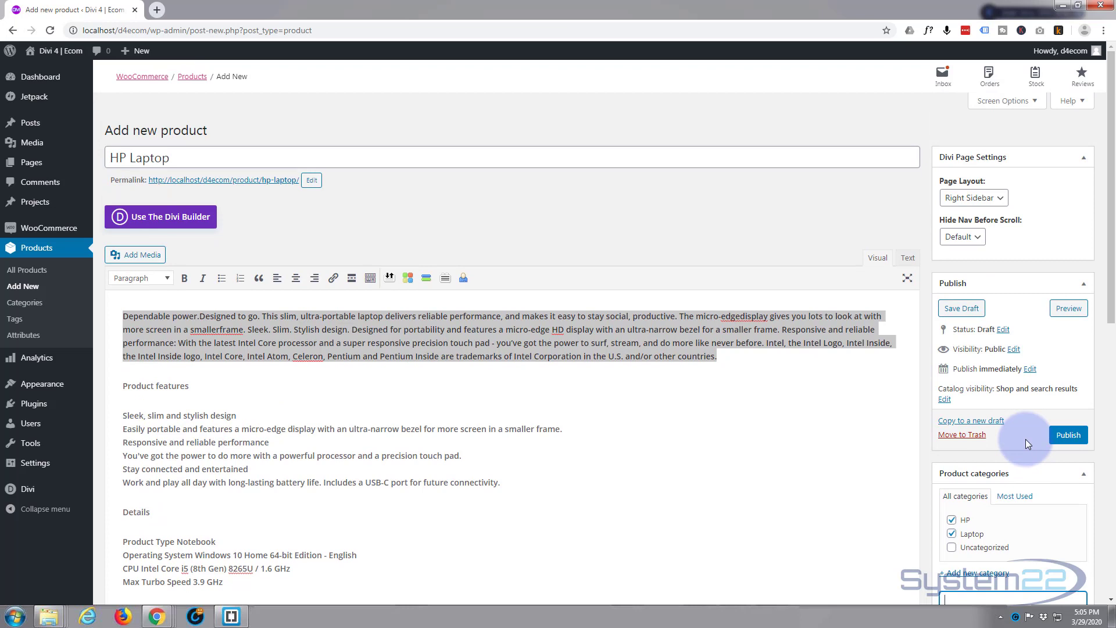
Step: Publish the HP Laptop product, keep the page layout unchanged, and preview it in a new tab
{"action": "left_click", "coordinate": [1071, 436]}
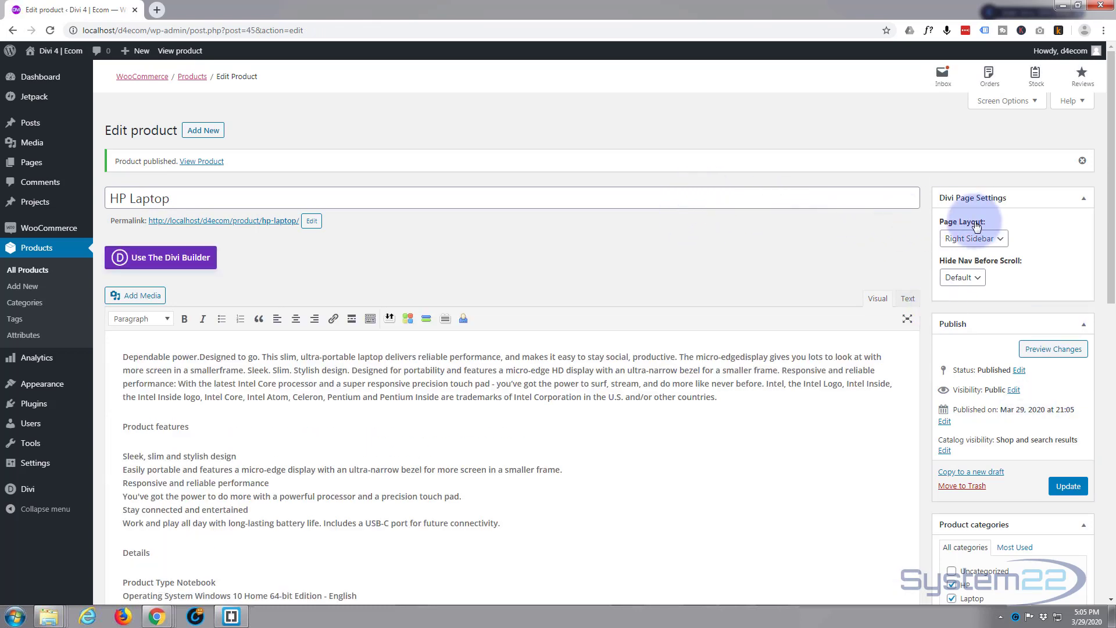
{"action": "left_click", "coordinate": [1002, 237]}
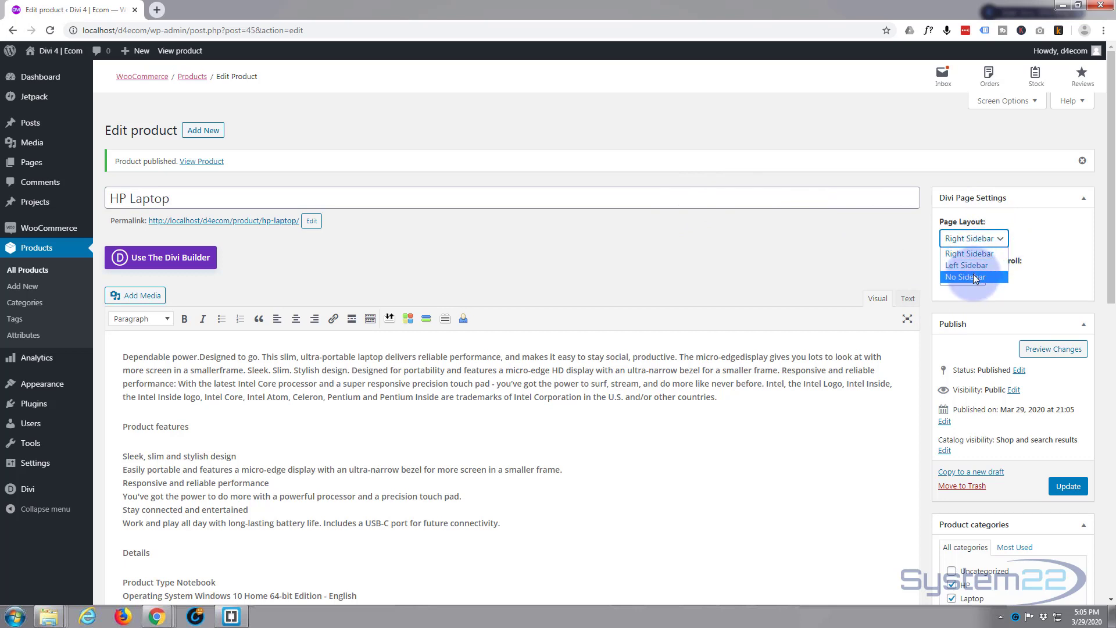
{"action": "left_click", "coordinate": [1021, 234]}
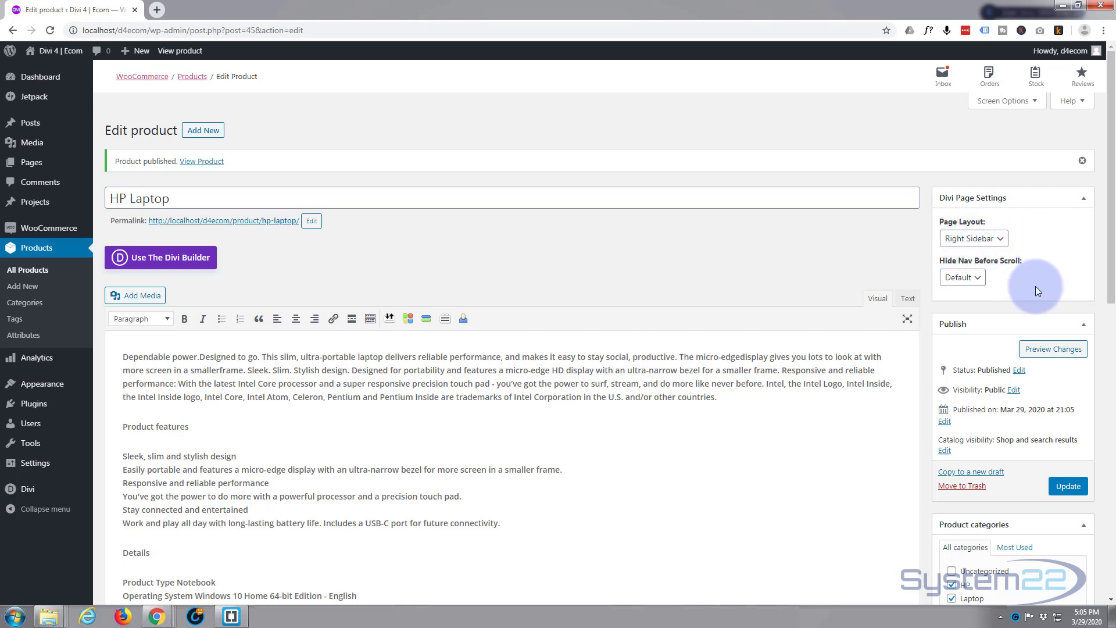
{"action": "left_click", "coordinate": [1040, 354]}
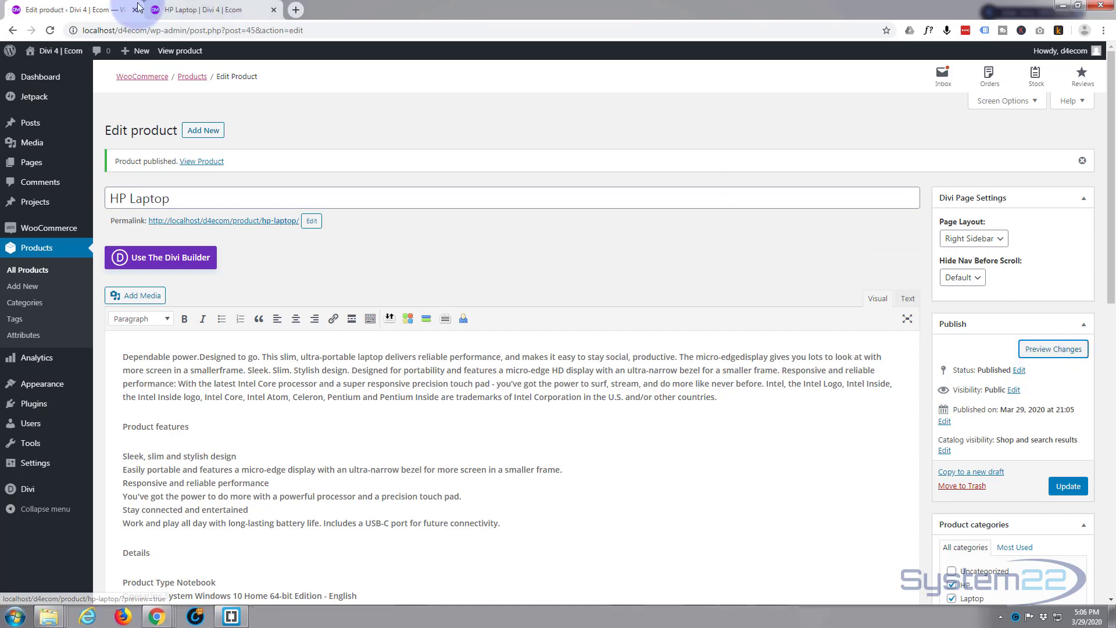
{"action": "left_click", "coordinate": [204, 10]}
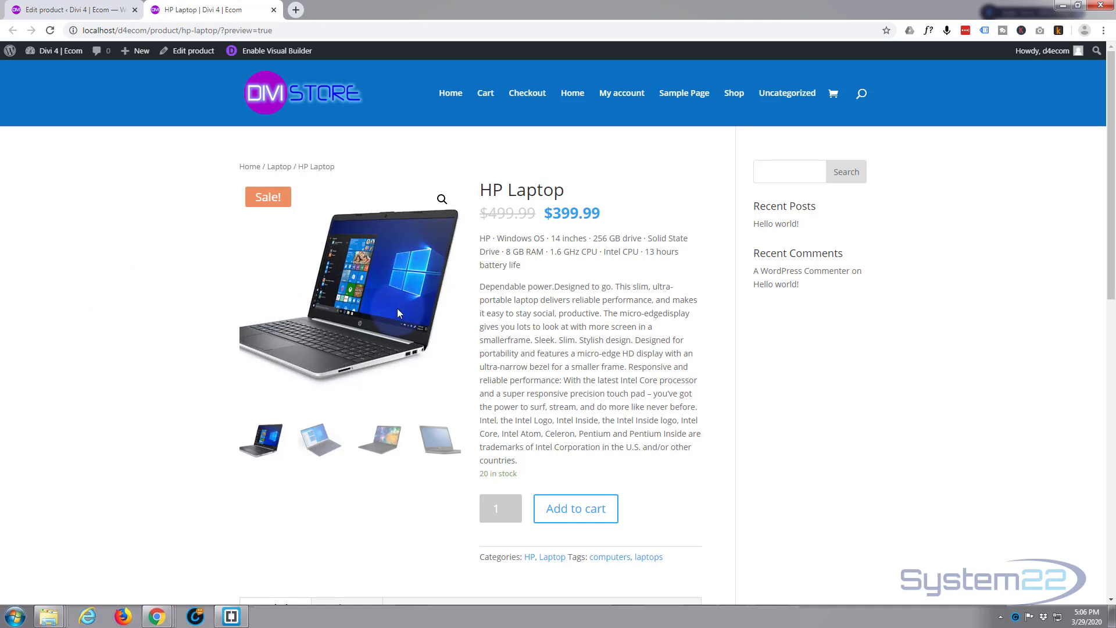
{"action": "left_click", "coordinate": [442, 200]}
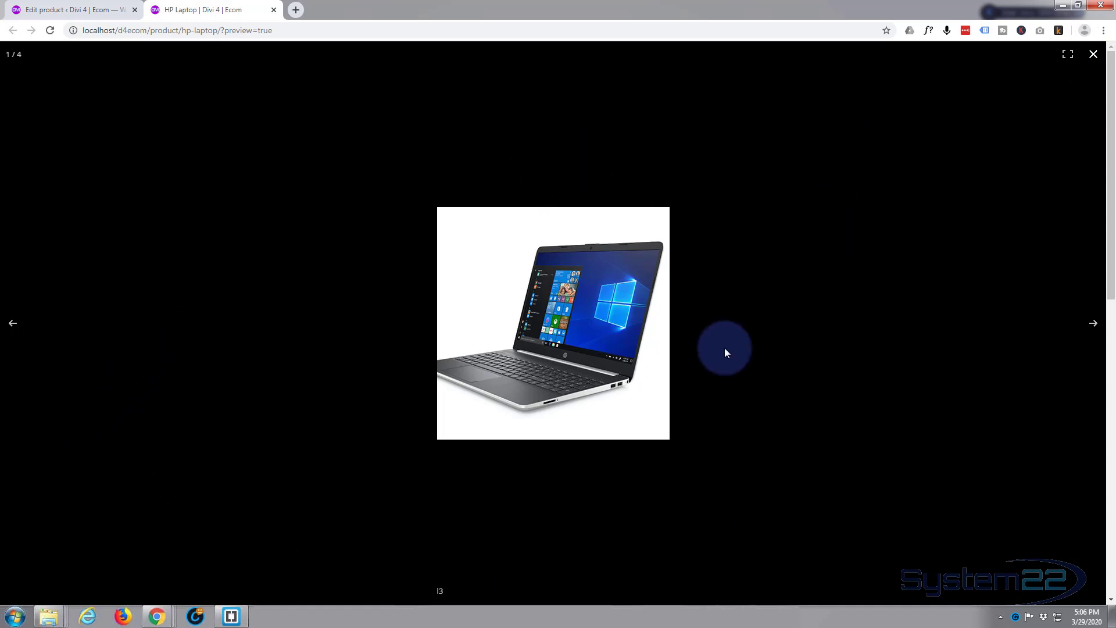
{"action": "left_click", "coordinate": [1094, 55]}
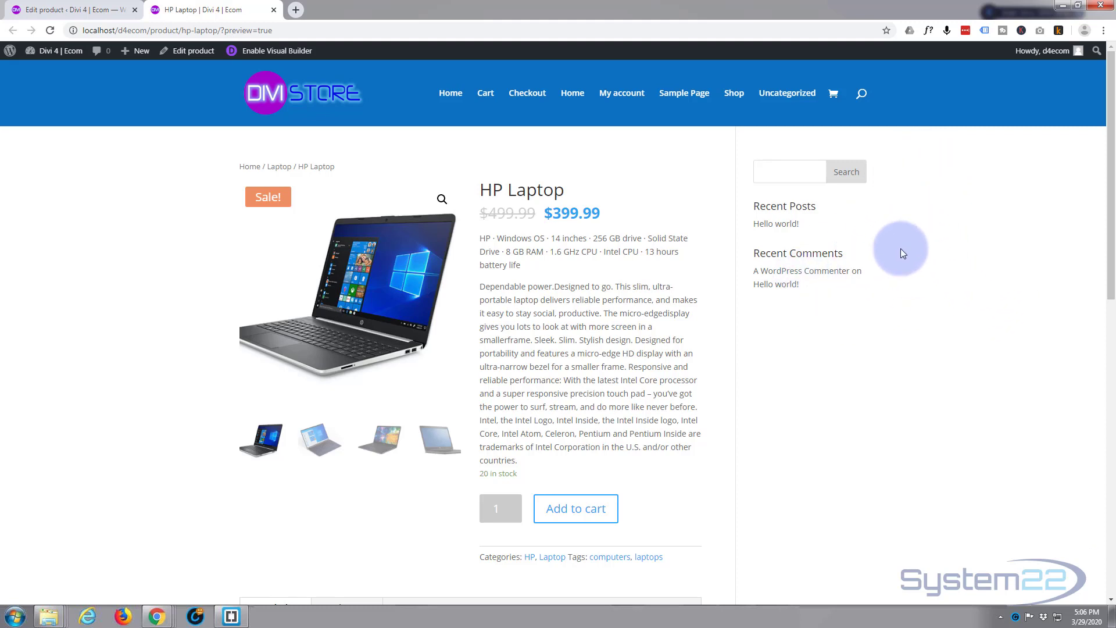
{"action": "left_click", "coordinate": [85, 11]}
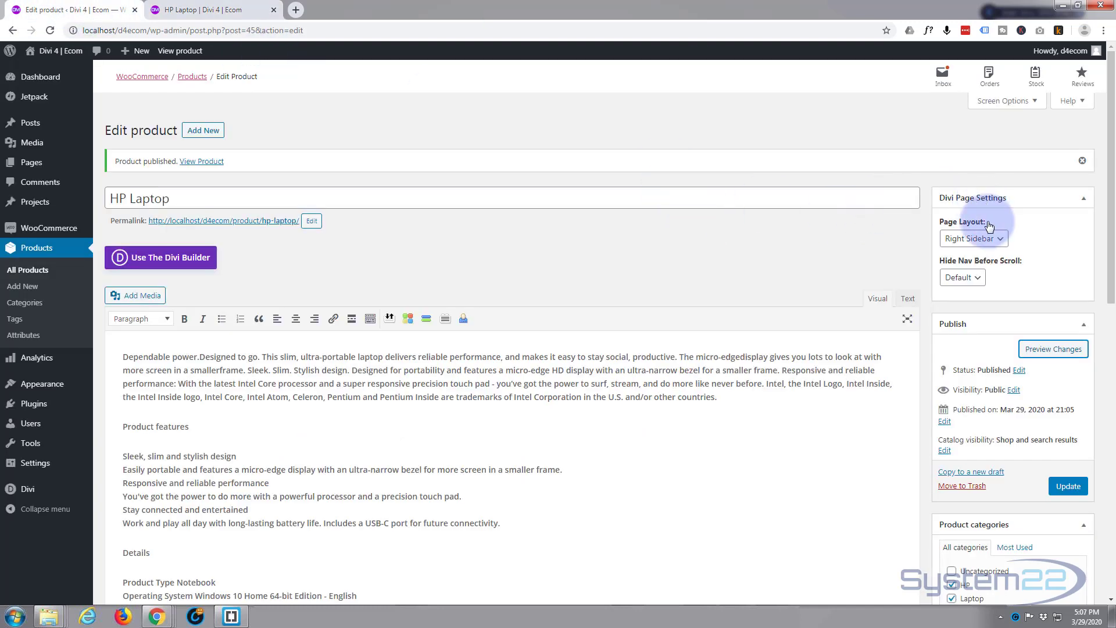
Step: Switch the Divi page layout to No Sidebar and review the full-width HP Laptop preview
{"action": "left_click", "coordinate": [1003, 245]}
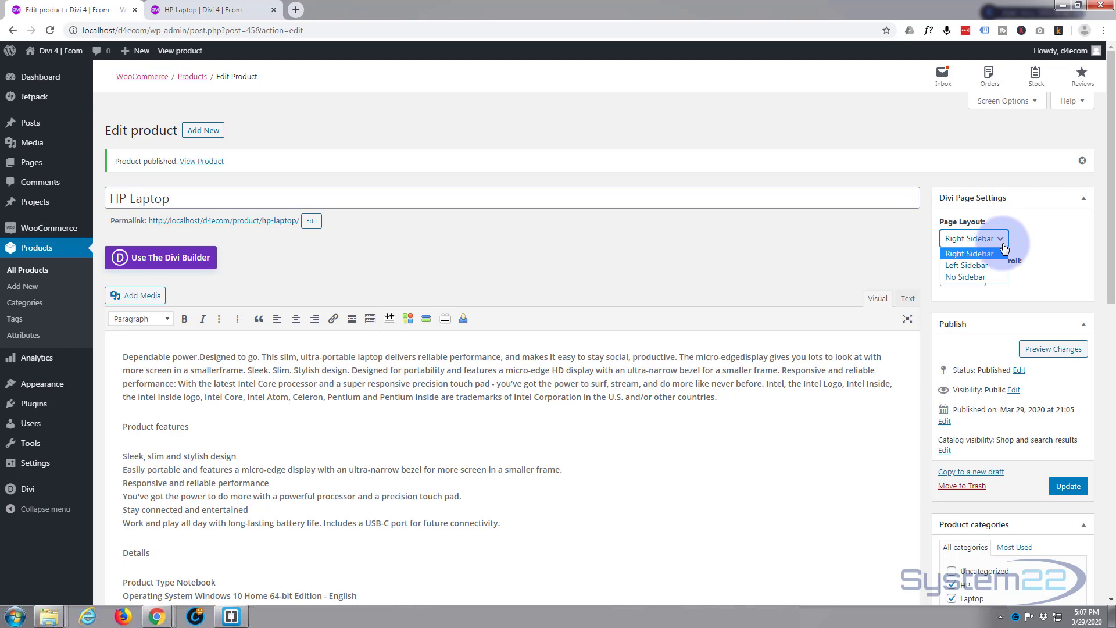
{"action": "left_click", "coordinate": [968, 278]}
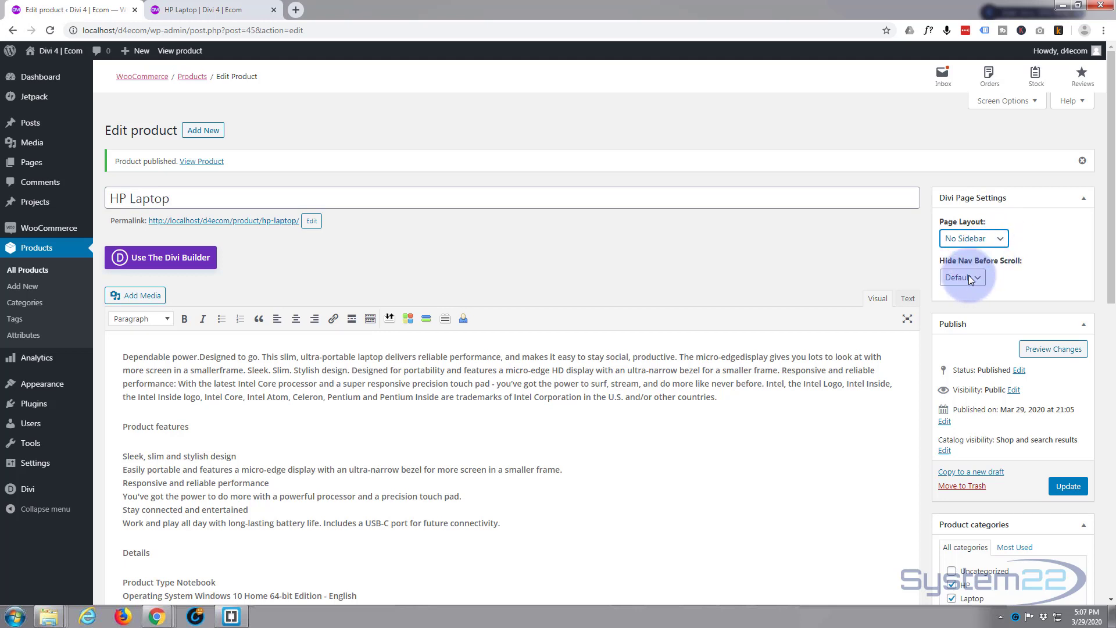
{"action": "left_click", "coordinate": [1060, 356]}
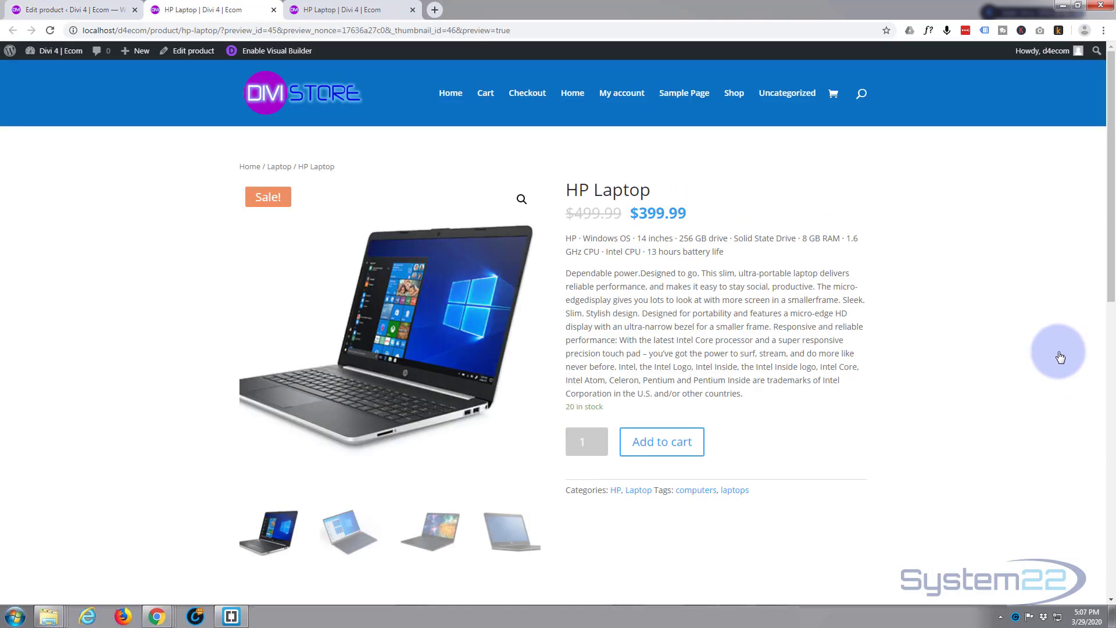
{"action": "scroll", "coordinate": [990, 289], "scroll_direction": "down", "scroll_amount": 5}
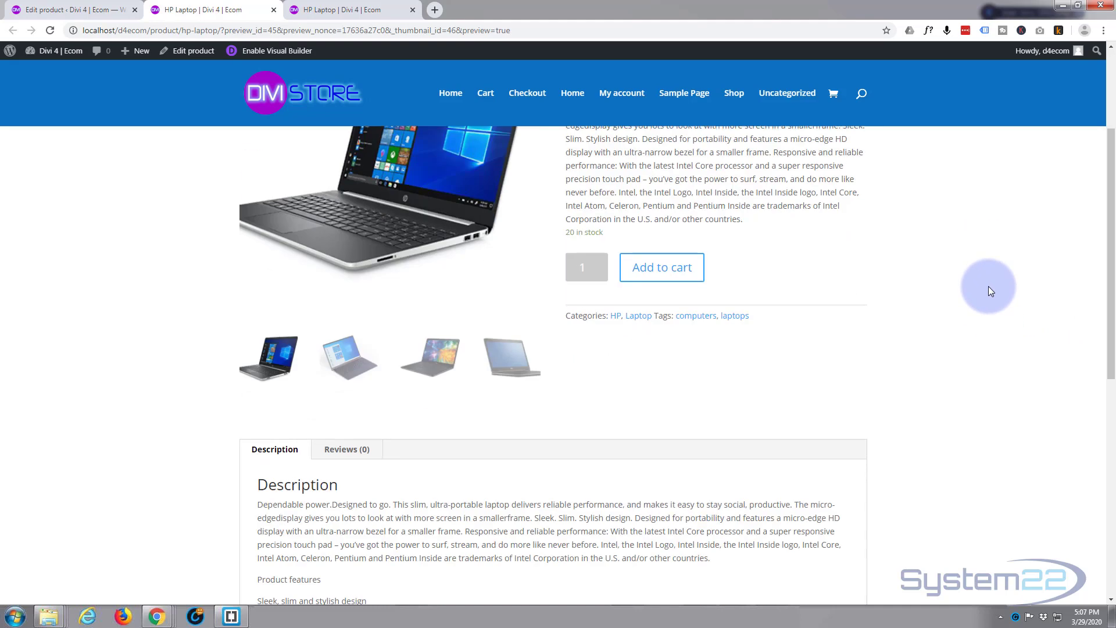
{"action": "scroll", "coordinate": [990, 290], "scroll_direction": "down", "scroll_amount": 2}
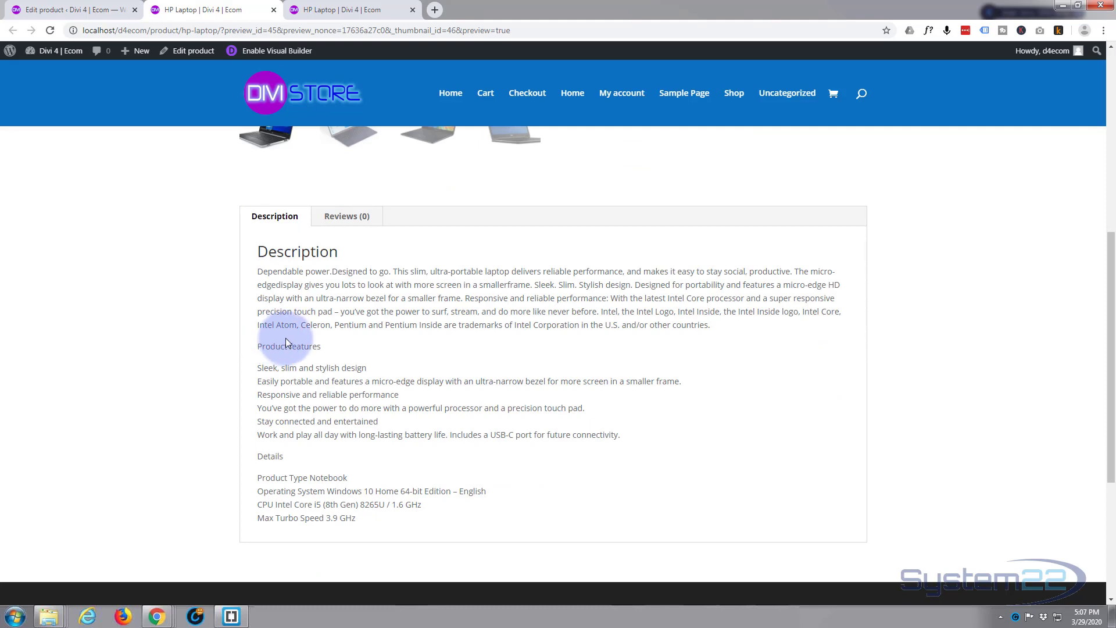
{"action": "scroll", "coordinate": [368, 314], "scroll_direction": "down", "scroll_amount": 3}
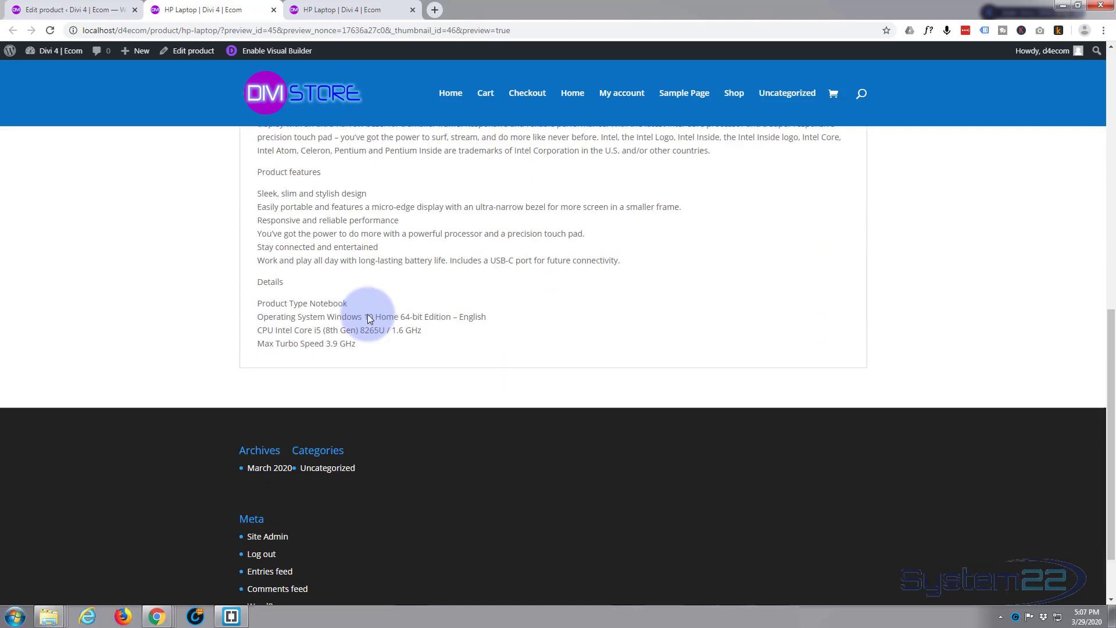
{"action": "scroll", "coordinate": [368, 314], "scroll_direction": "up", "scroll_amount": 10}
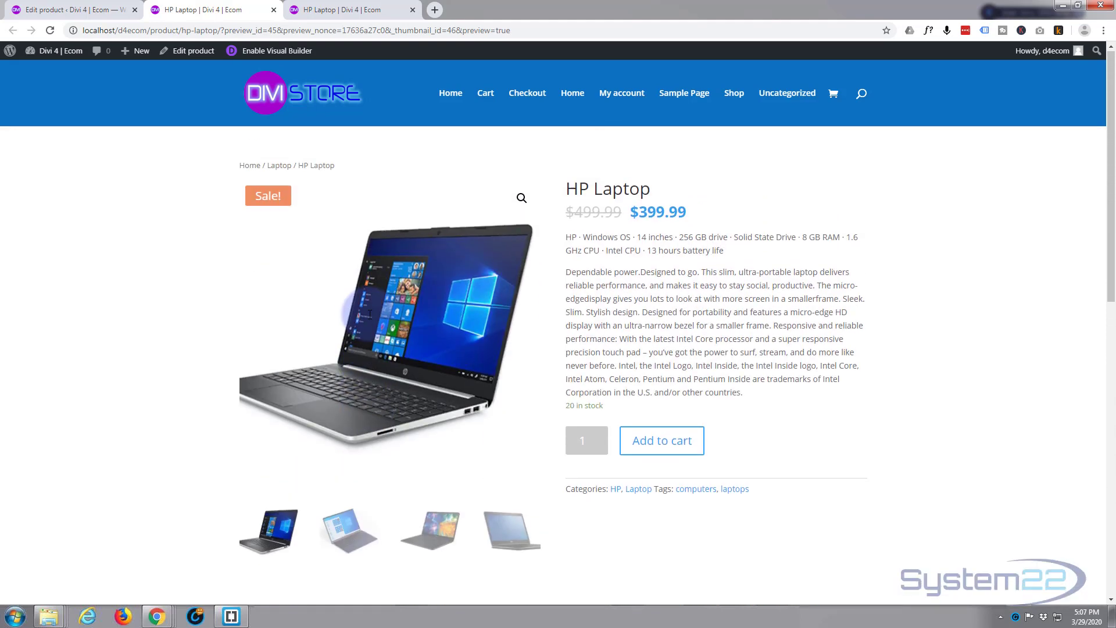